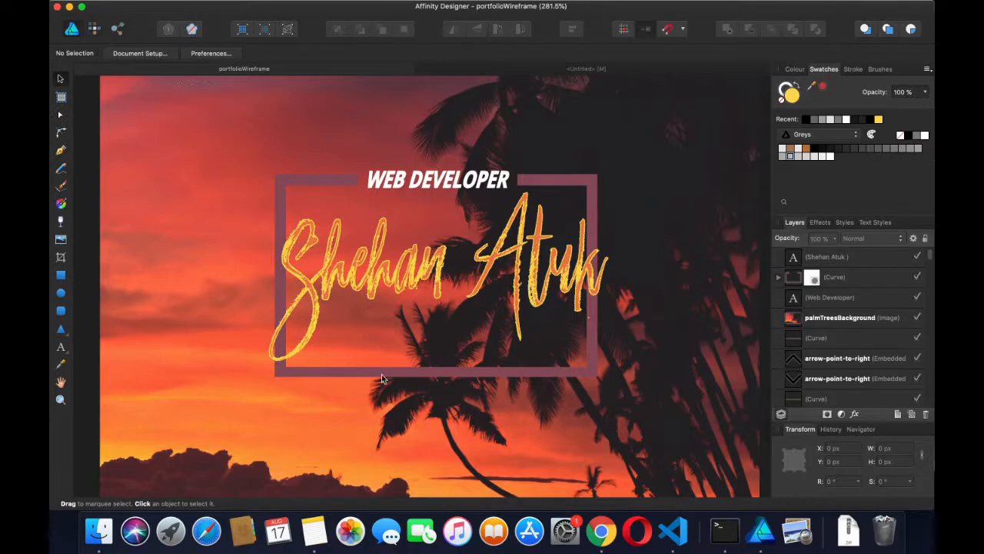
Review the portfolioWireframe design, then bring the blank Untitled document back to the front
{"action": "left_click", "coordinate": [482, 68]}
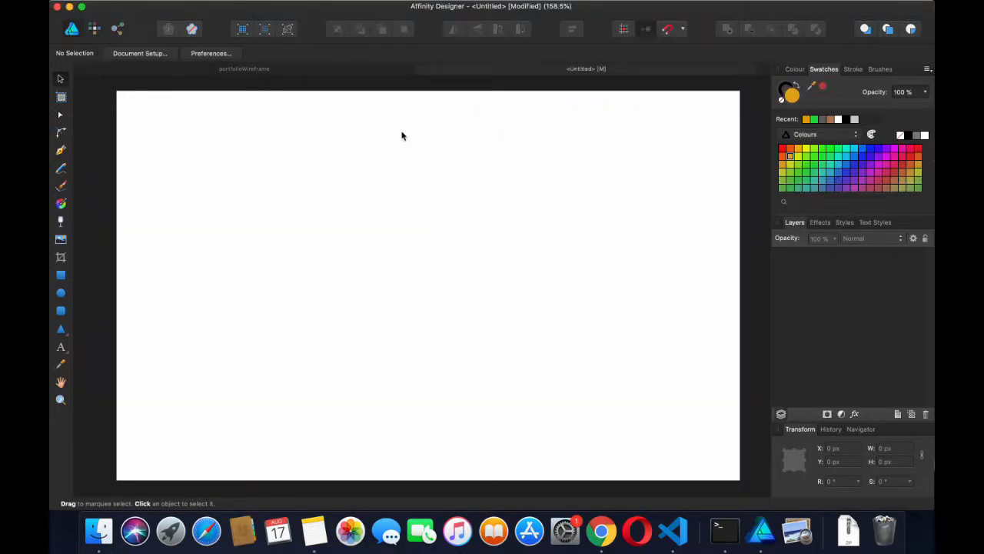
{"action": "left_click", "coordinate": [350, 70]}
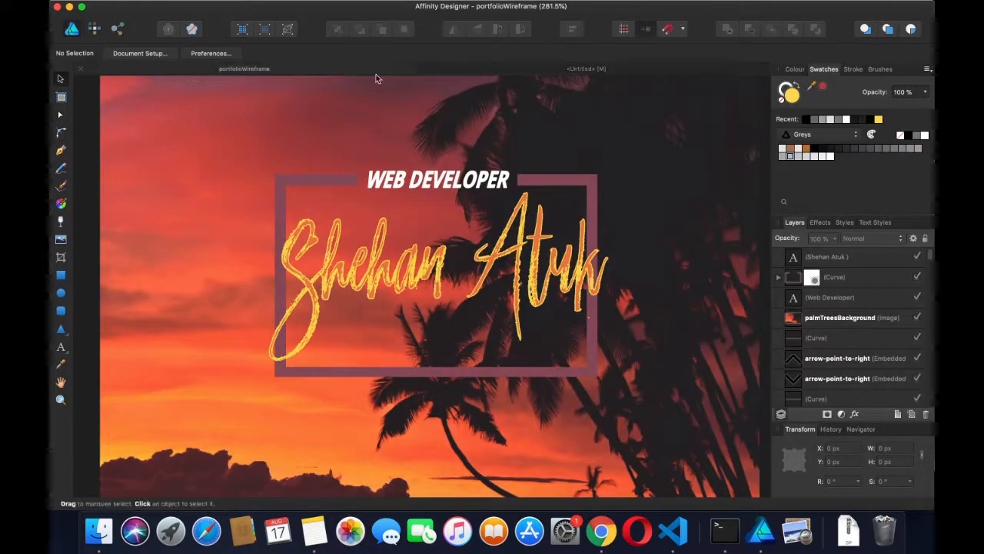
{"action": "left_click", "coordinate": [493, 72]}
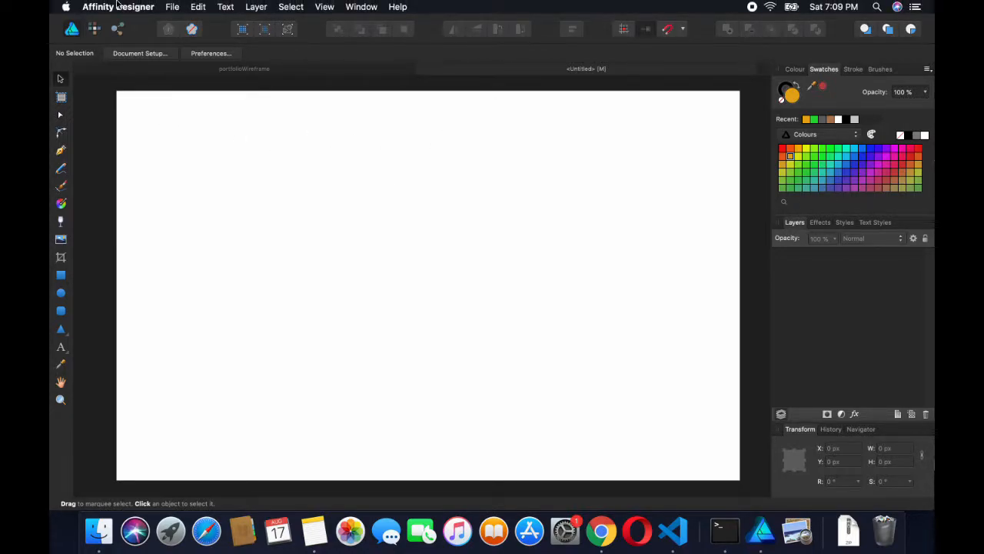
Add a new layer, Layer1, with a new Pixel layer nested inside it
{"action": "left_click", "coordinate": [172, 7]}
{"action": "left_click", "coordinate": [435, 202]}
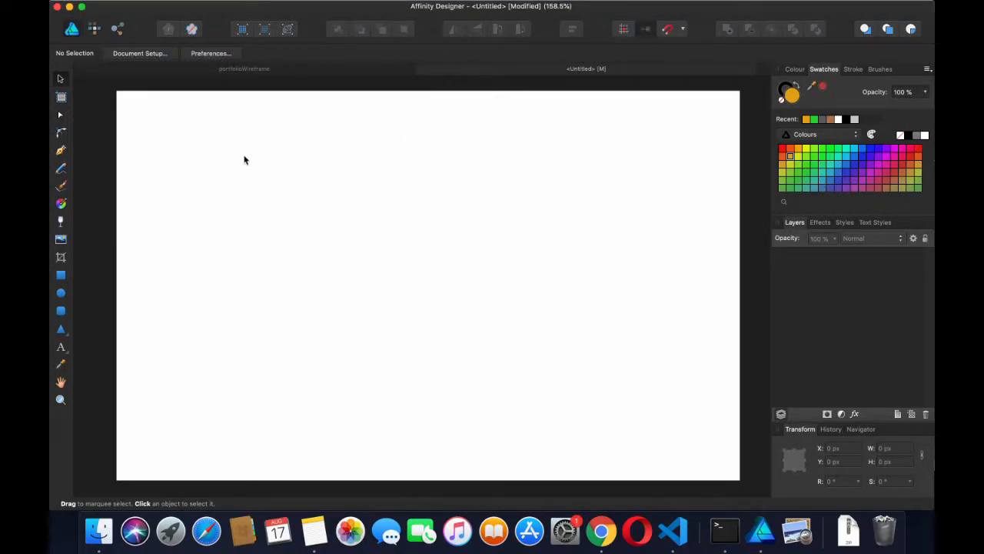
{"action": "mouse_move", "coordinate": [341, 2]}
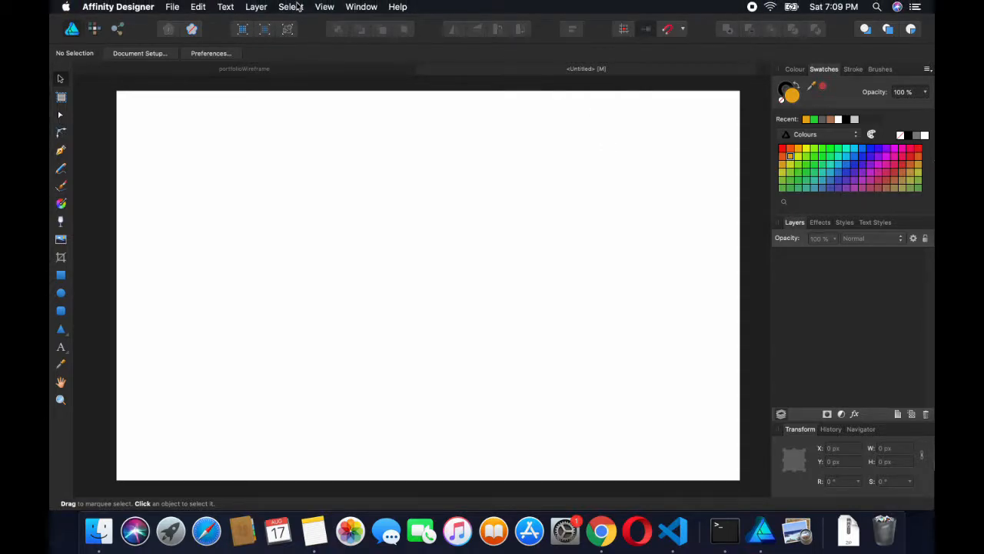
{"action": "left_click", "coordinate": [256, 7]}
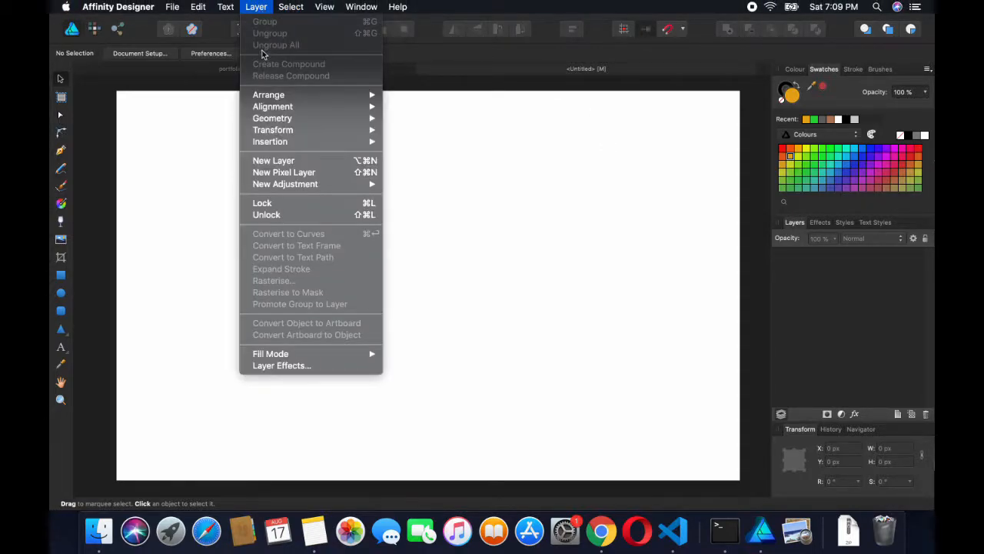
{"action": "left_click", "coordinate": [279, 163]}
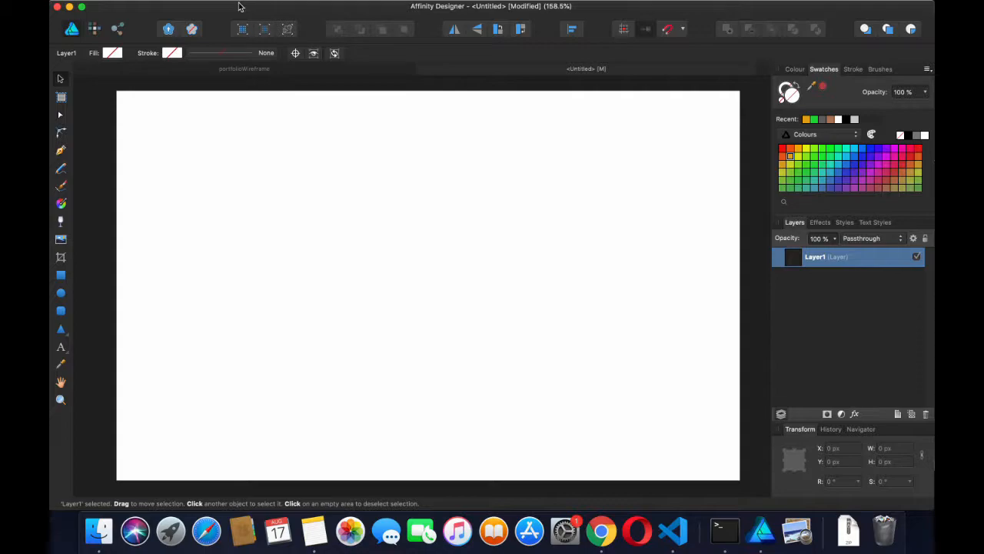
{"action": "left_click", "coordinate": [256, 7]}
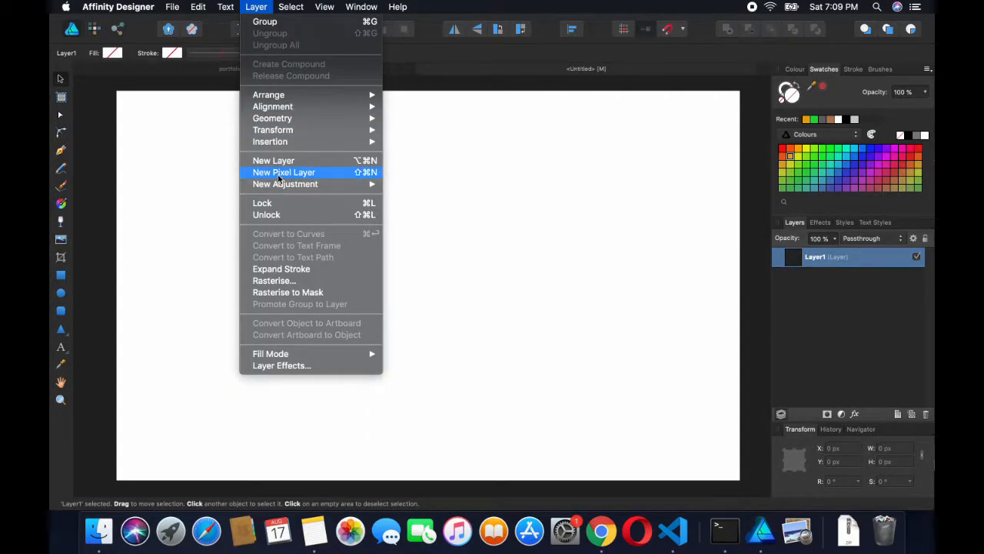
{"action": "left_click", "coordinate": [312, 171]}
Expand Layer1, select its Pixel layer and make light grey the current colour
{"action": "left_click", "coordinate": [795, 258]}
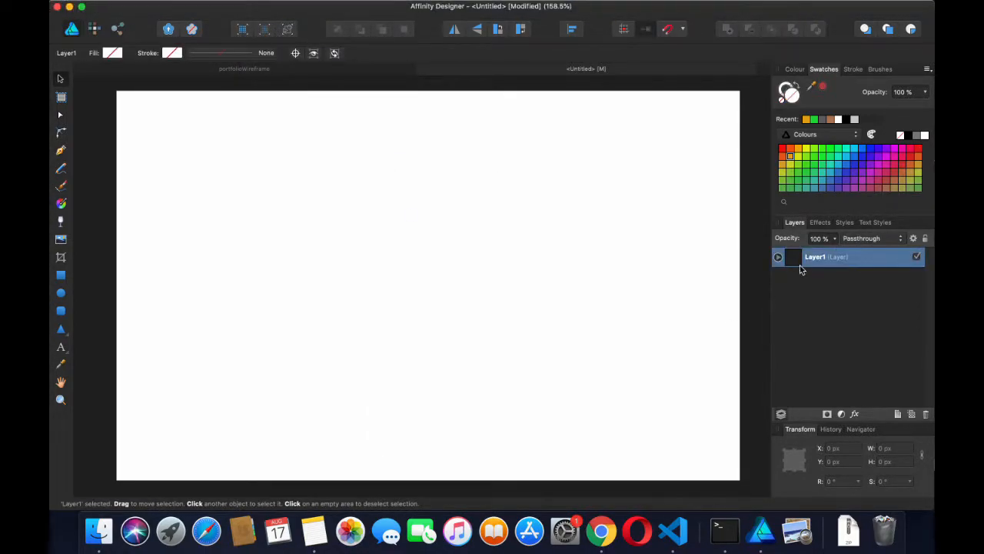
{"action": "left_click", "coordinate": [778, 257]}
{"action": "left_click", "coordinate": [811, 285]}
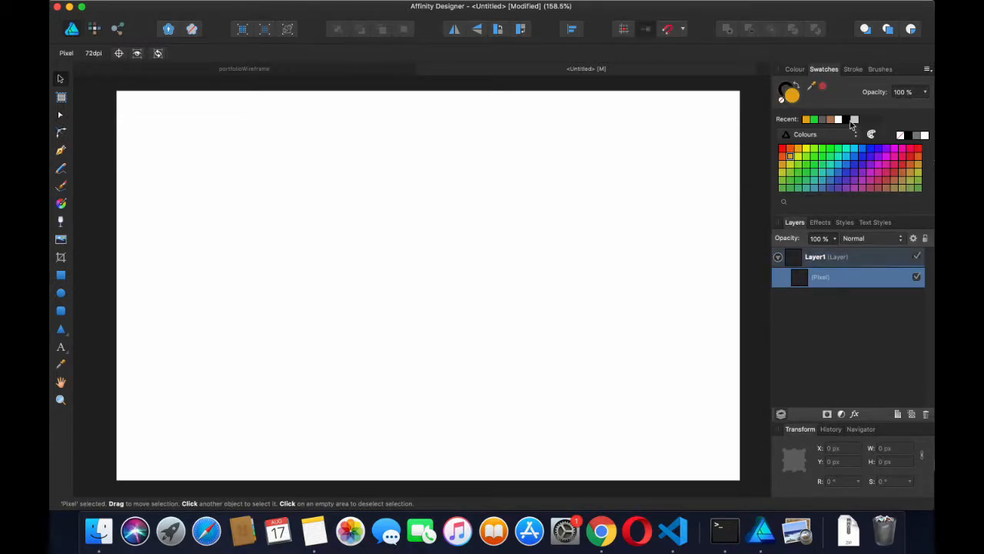
{"action": "left_click", "coordinate": [856, 121]}
{"action": "left_click", "coordinate": [456, 231]}
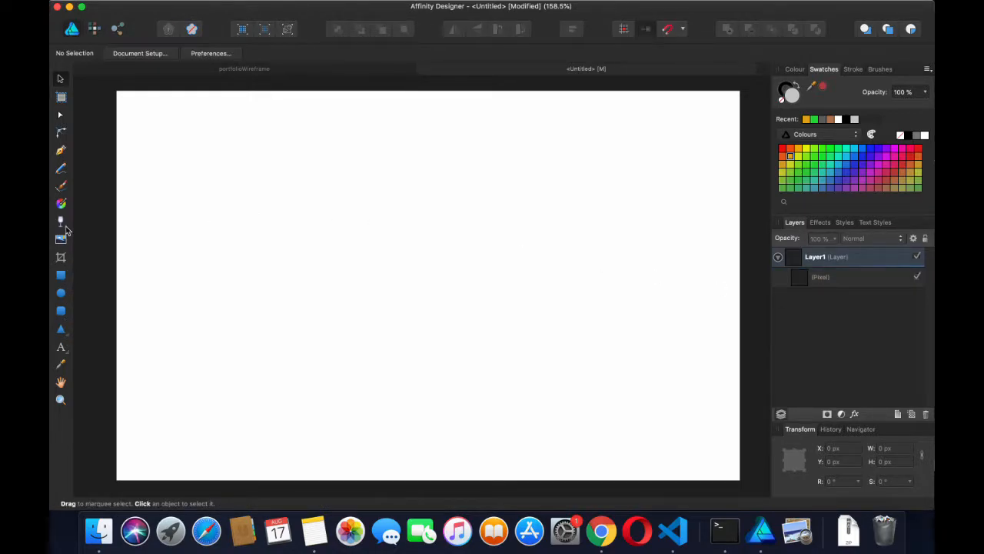
In the Pixel persona, flood-fill the Pixel layer light grey after first trying yellow
{"action": "left_click", "coordinate": [94, 29]}
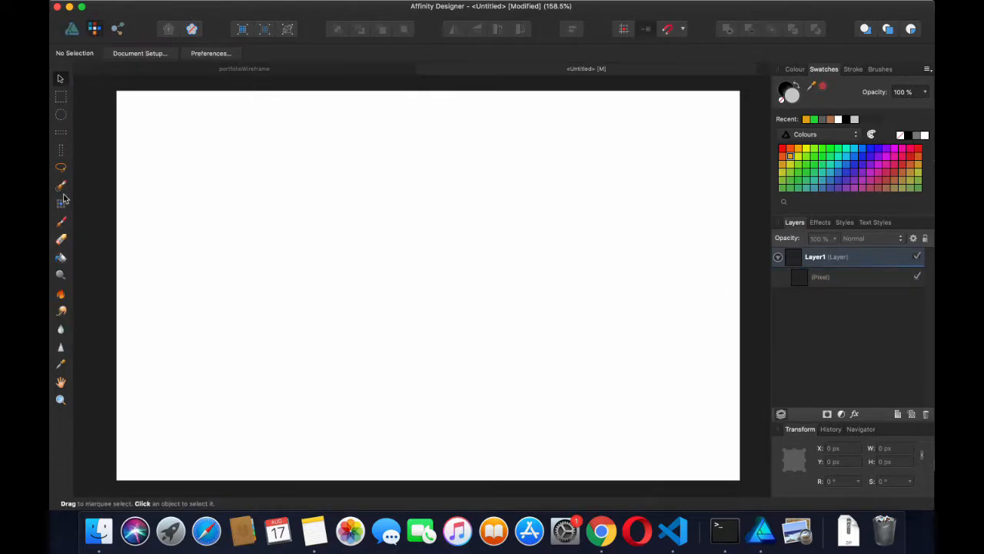
{"action": "left_click", "coordinate": [60, 257]}
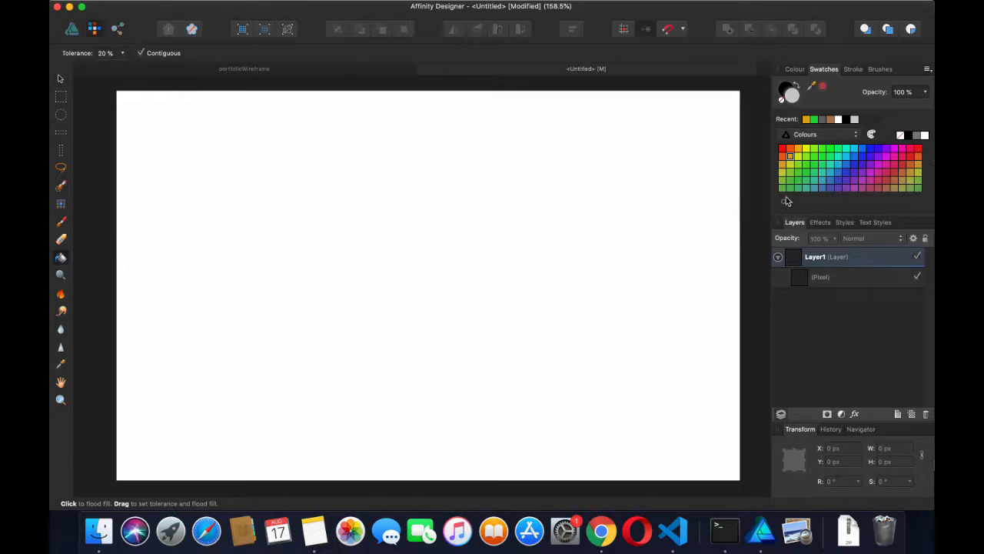
{"action": "left_click", "coordinate": [827, 279]}
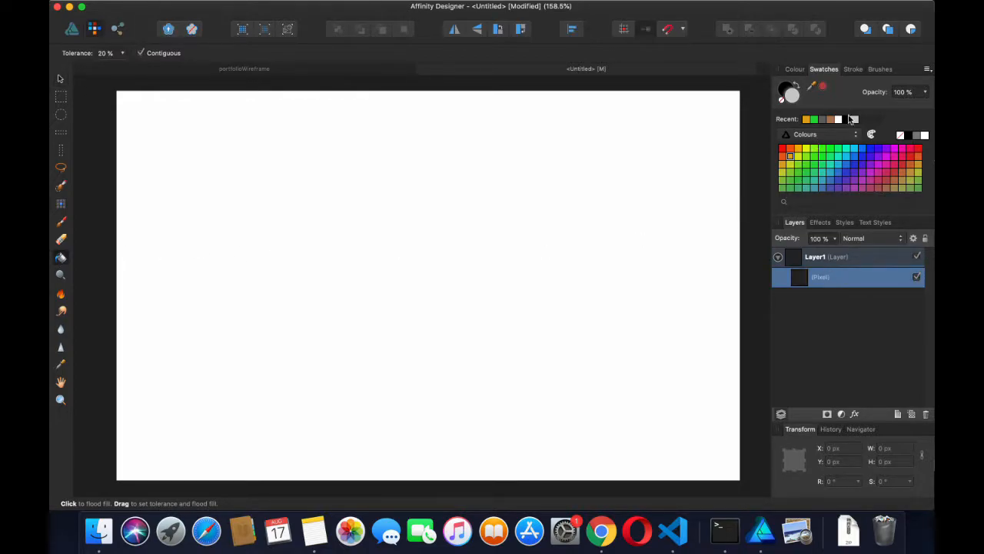
{"action": "left_click", "coordinate": [799, 158]}
{"action": "left_click", "coordinate": [660, 213]}
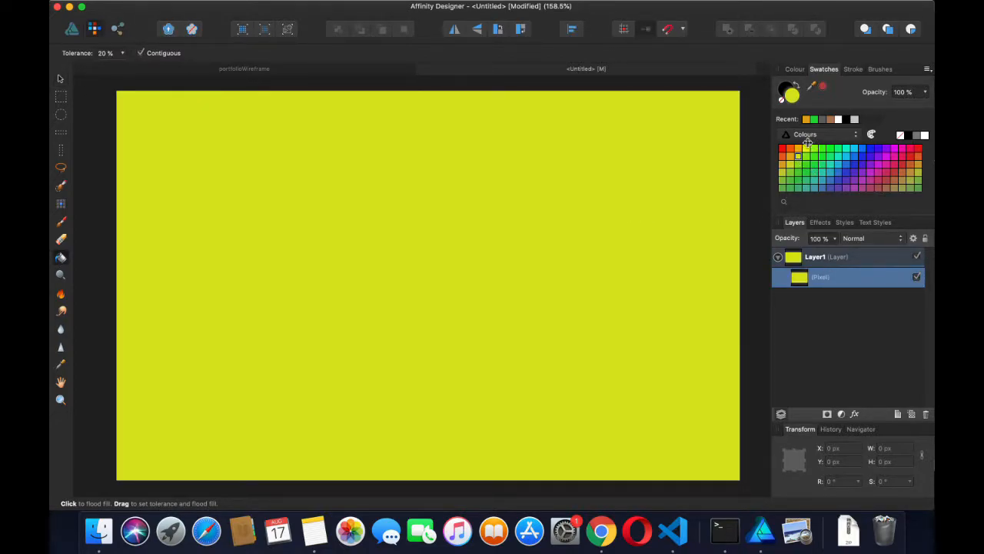
{"action": "left_click", "coordinate": [854, 120]}
{"action": "left_click", "coordinate": [596, 166]}
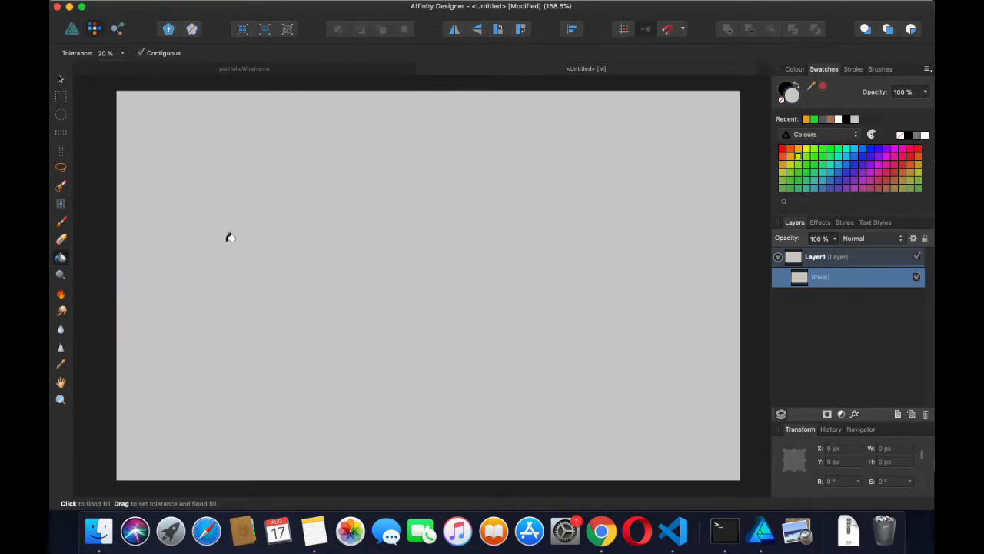
Back in the Designer persona, check portfolioWireframe's title frame for reference, then return to Untitled
{"action": "left_click", "coordinate": [71, 29]}
{"action": "left_click", "coordinate": [201, 71]}
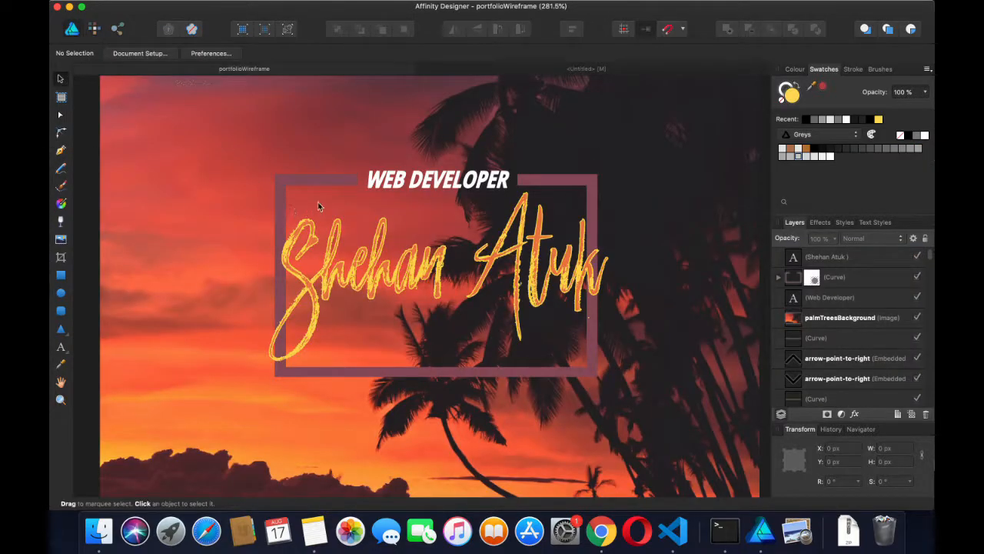
{"action": "left_click", "coordinate": [315, 182]}
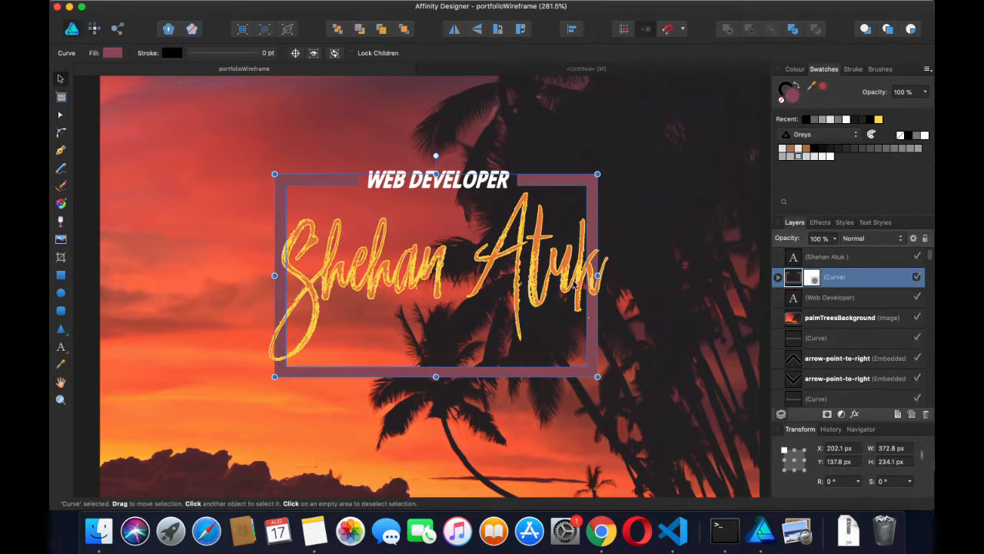
{"action": "left_click", "coordinate": [515, 70]}
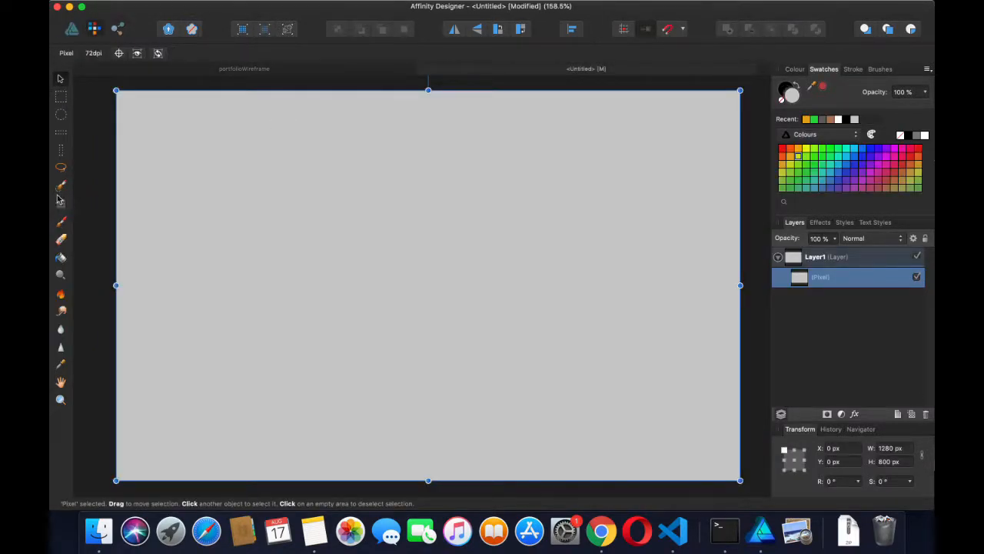
{"action": "left_click", "coordinate": [72, 30]}
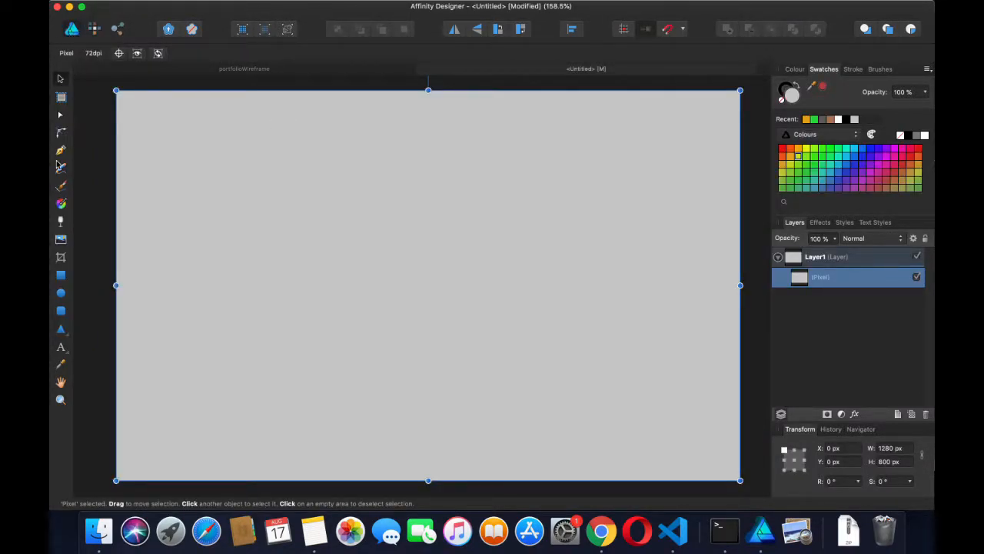
{"action": "left_click", "coordinate": [60, 279]}
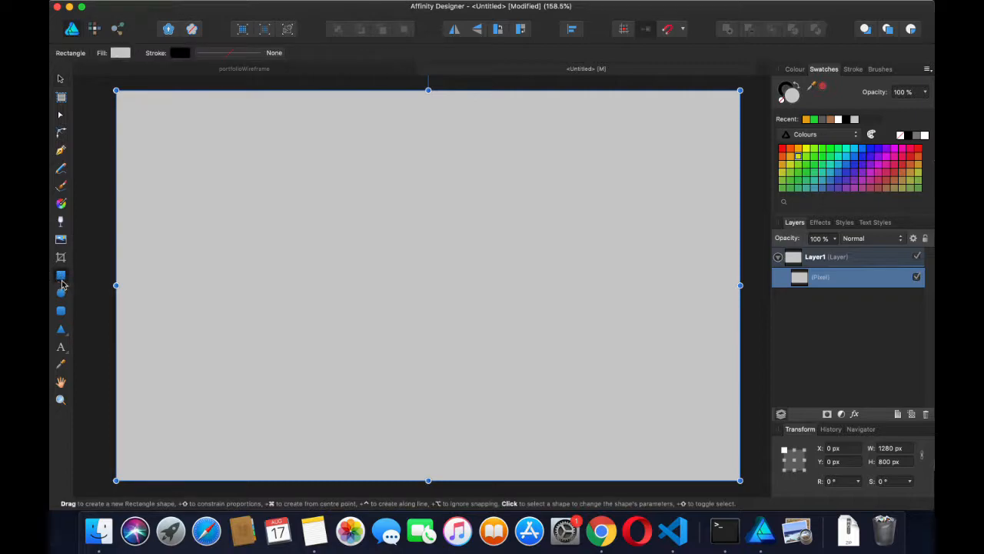
Draw a large rectangle, duplicate it with Cmd+J and shrink the copy to 648.1 × 375 px
{"action": "left_click_drag", "start_coordinate": [266, 176], "coordinate": [624, 391]}
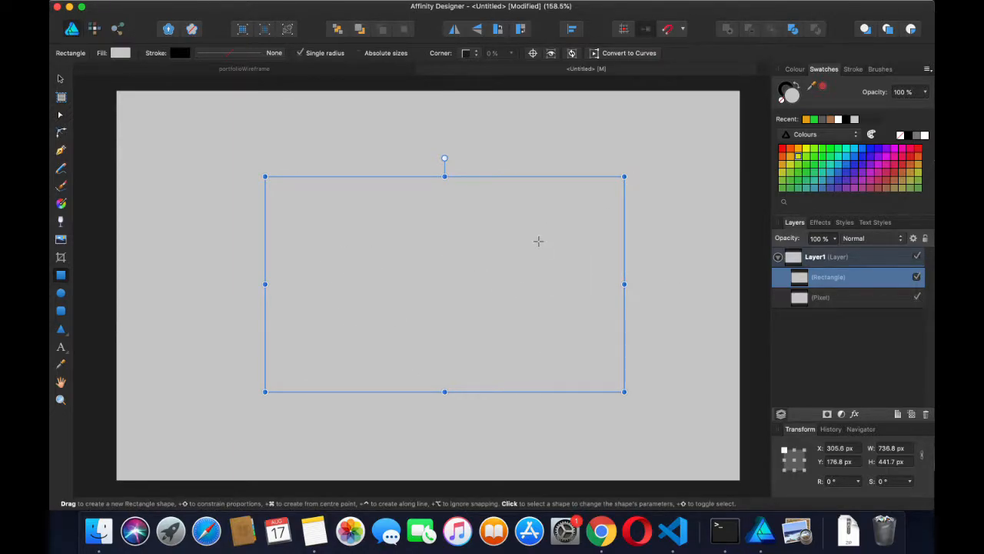
{"action": "key", "text": "super+j"}
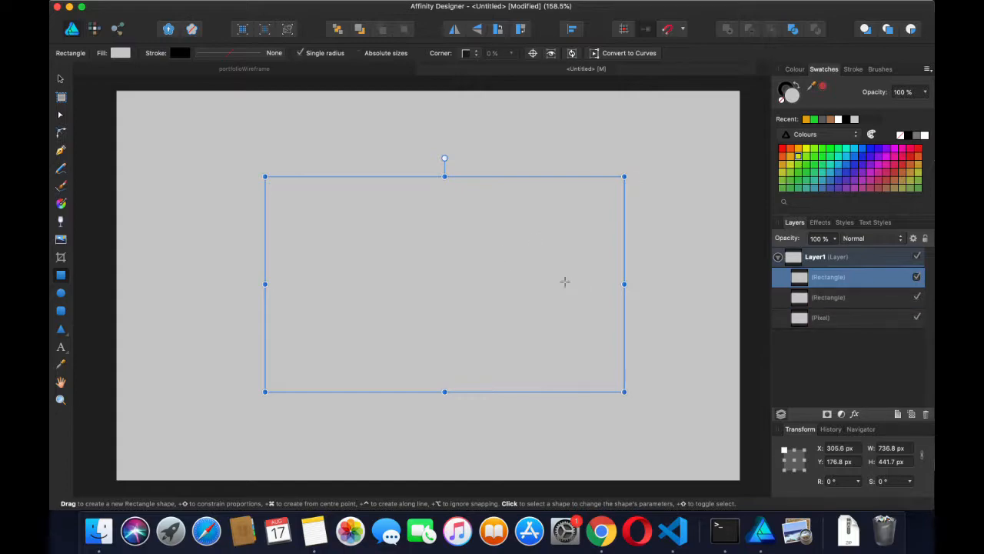
{"action": "left_click_drag", "start_coordinate": [624, 391], "coordinate": [581, 359]}
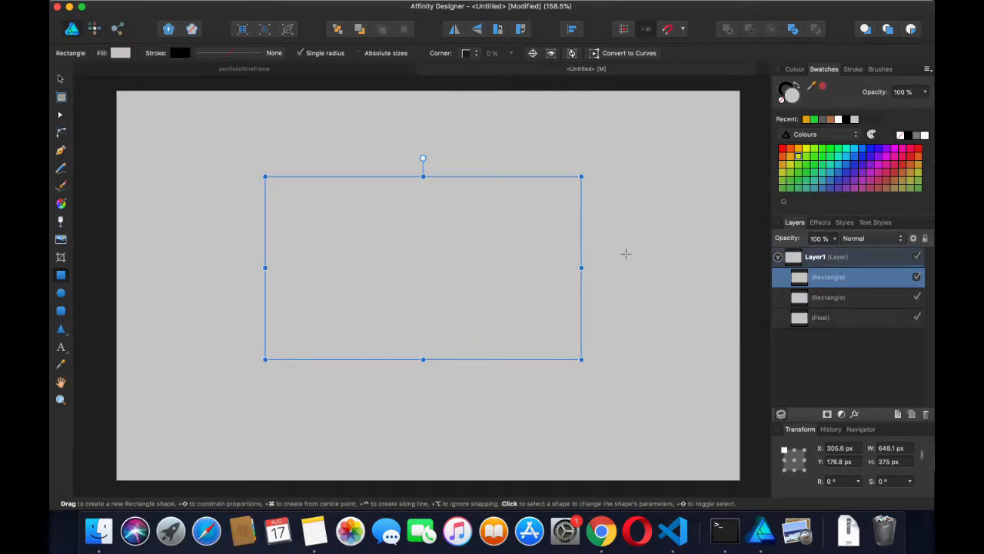
Apply Align Middle and Align Centre to both rectangles, nesting the small one in the large one
{"action": "left_click", "coordinate": [586, 289], "text": "shift"}
{"action": "right_click", "coordinate": [484, 270]}
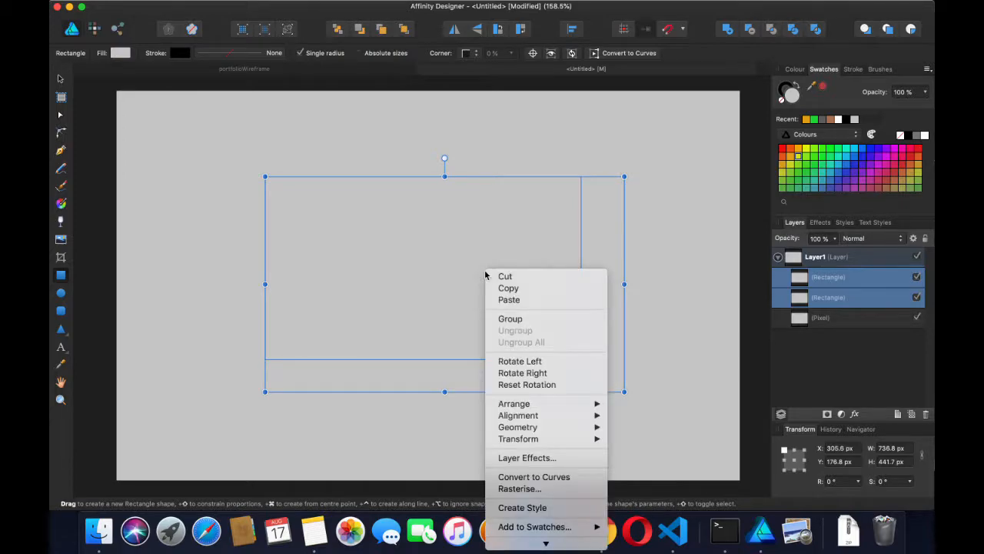
{"action": "mouse_move", "coordinate": [515, 404]}
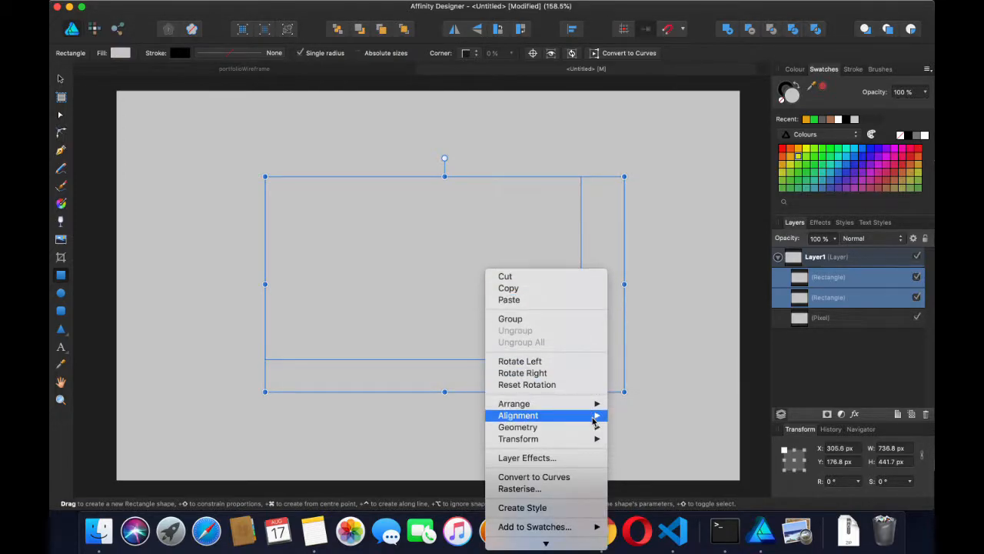
{"action": "mouse_move", "coordinate": [597, 416]}
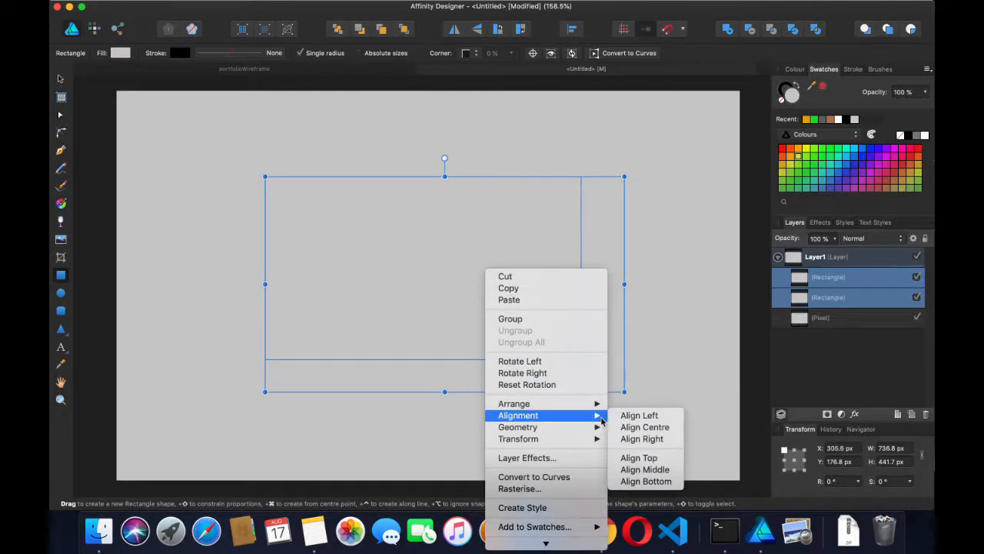
{"action": "left_click", "coordinate": [639, 469]}
{"action": "right_click", "coordinate": [523, 311]}
{"action": "mouse_move", "coordinate": [561, 457]}
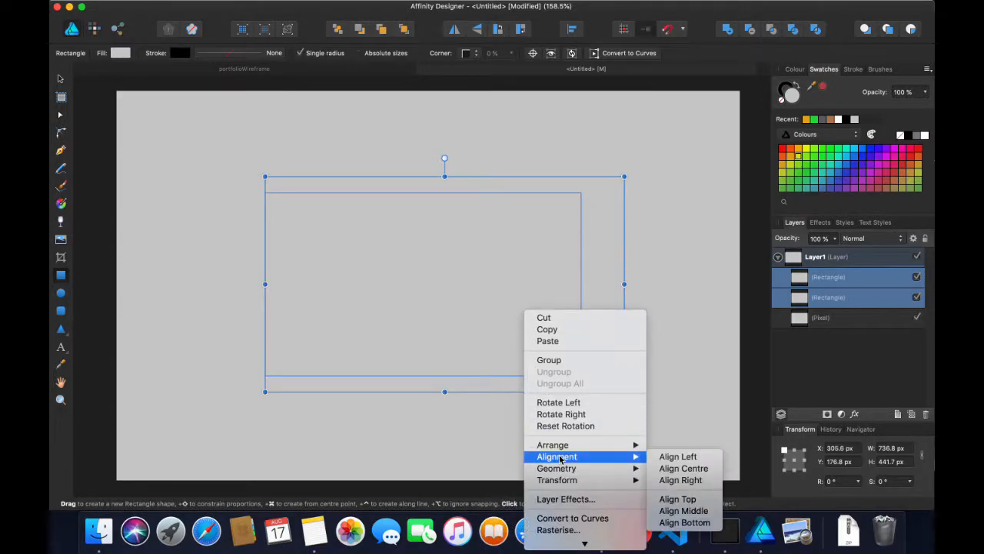
{"action": "left_click", "coordinate": [677, 467]}
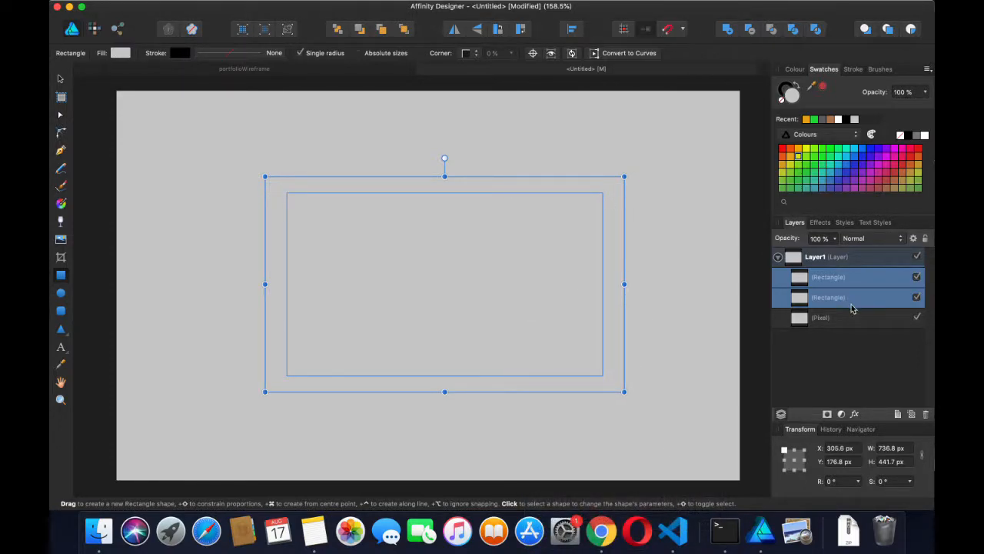
{"action": "left_click", "coordinate": [852, 359]}
Select the outer 736.8 × 441.7 px rectangle and, after trying greens, fill it black
{"action": "left_click", "coordinate": [835, 300]}
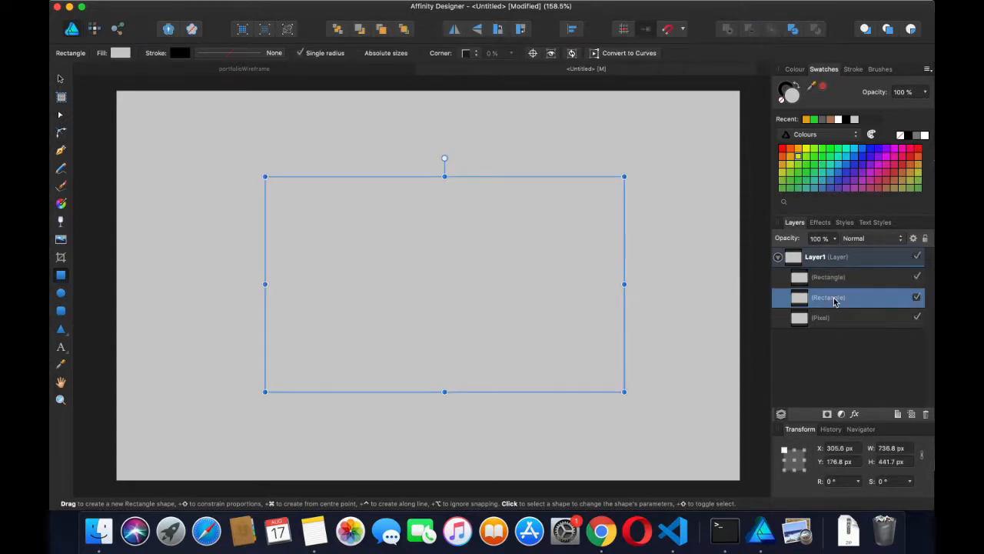
{"action": "left_click", "coordinate": [814, 151]}
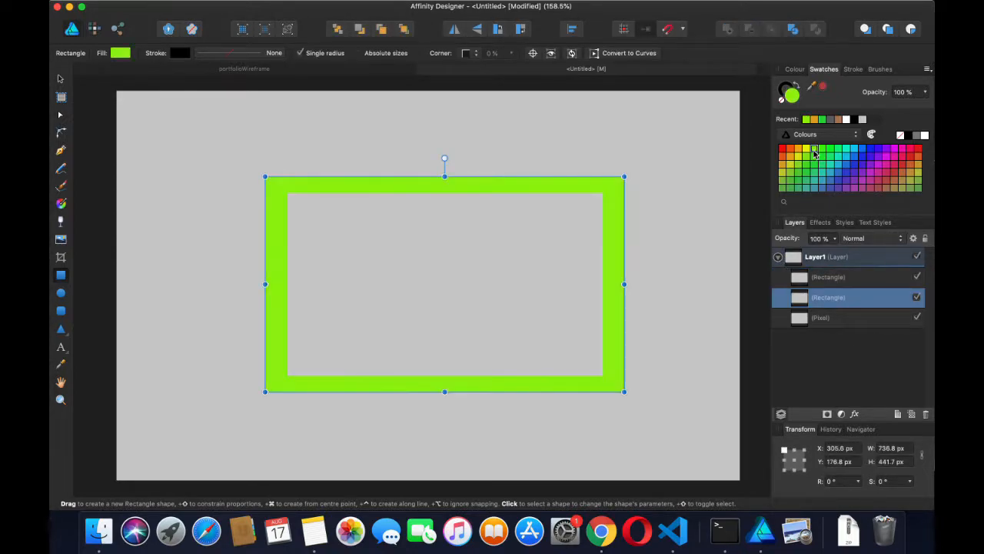
{"action": "left_click", "coordinate": [822, 151]}
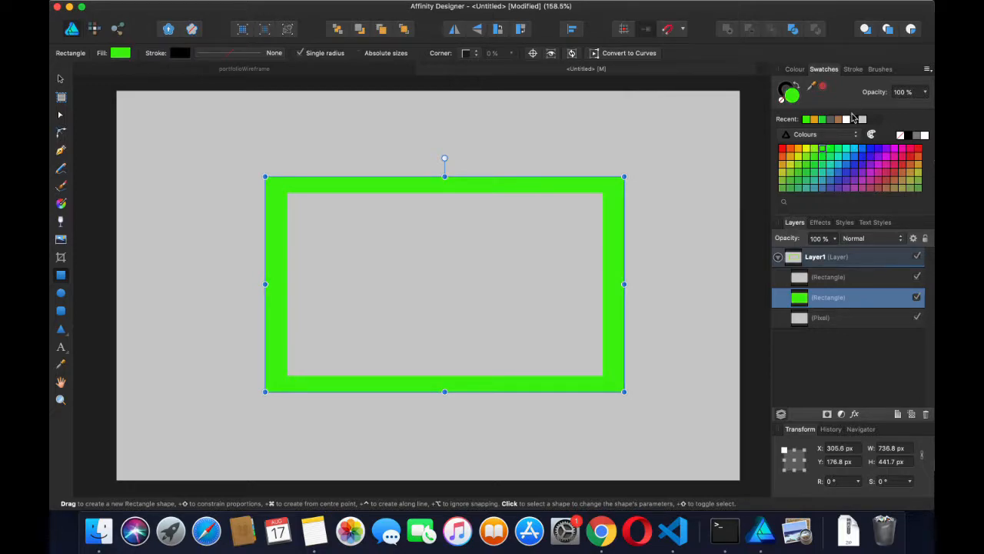
{"action": "left_click", "coordinate": [855, 119]}
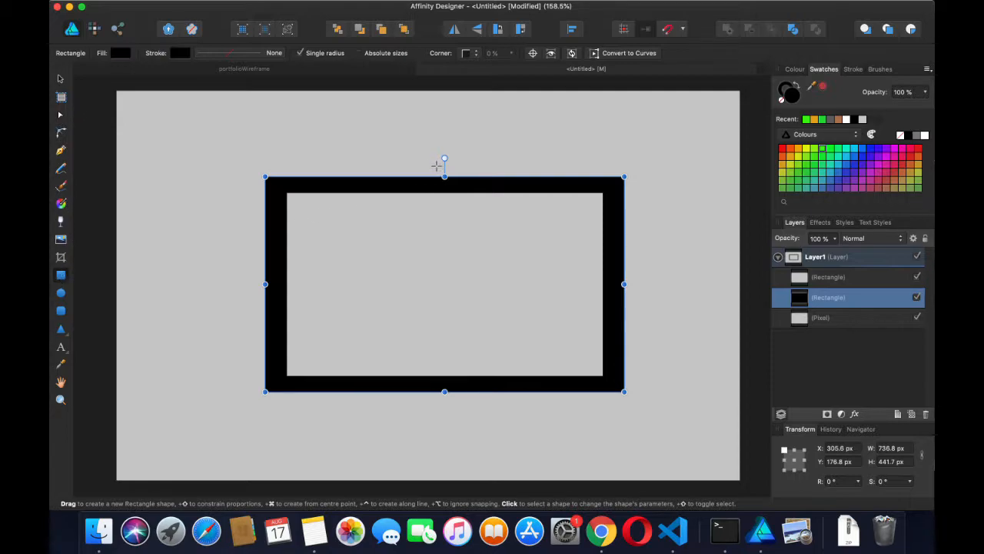
Draw a 368.7 × 38 px bar across the frame's top edge, fill it white, and select the frame
{"action": "scroll", "coordinate": [403, 178], "scroll_direction": "up", "scroll_amount": 5}
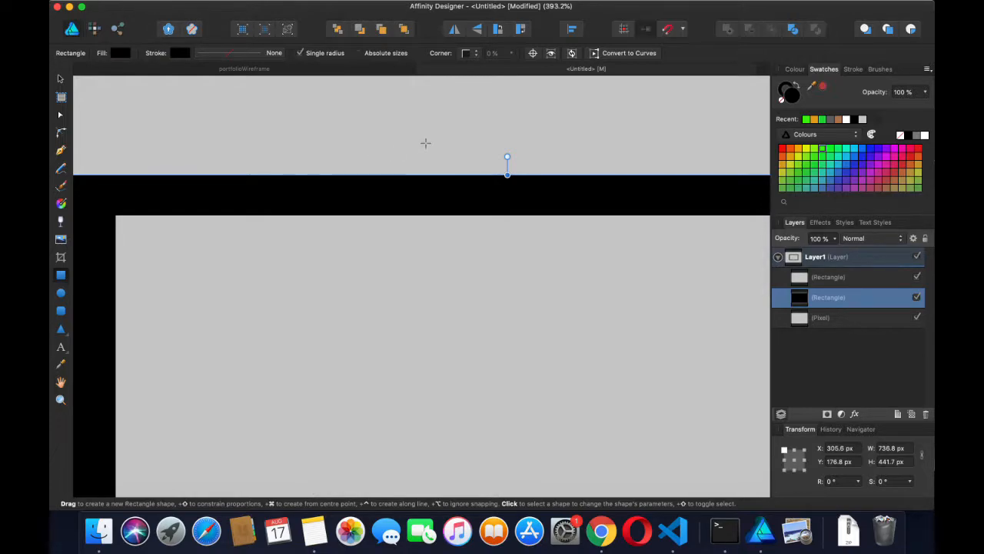
{"action": "left_click", "coordinate": [62, 81]}
{"action": "left_click", "coordinate": [61, 277]}
{"action": "left_click_drag", "start_coordinate": [353, 172], "coordinate": [742, 216]}
{"action": "scroll", "coordinate": [754, 213], "scroll_direction": "right", "scroll_amount": 1}
{"action": "scroll", "coordinate": [754, 213], "scroll_direction": "right", "scroll_amount": 3}
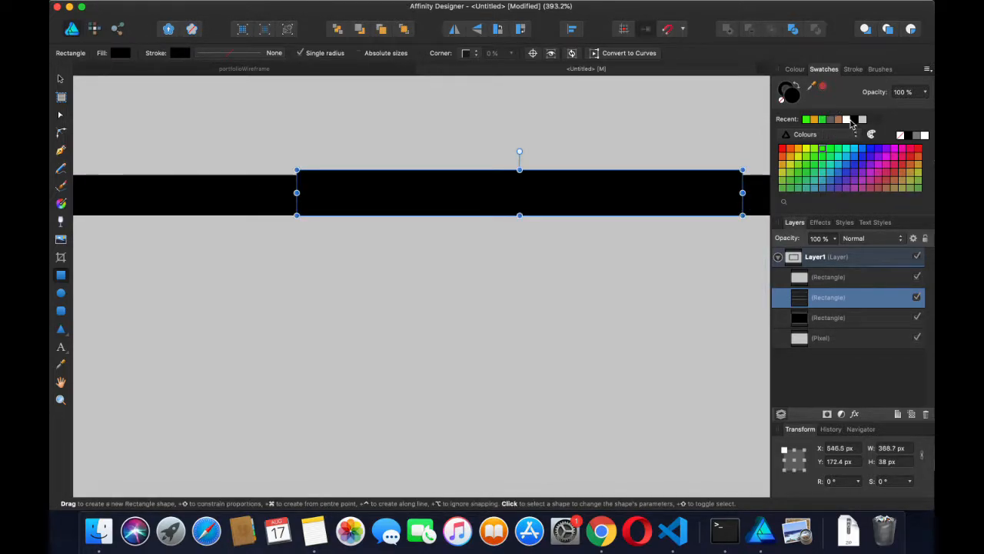
{"action": "left_click", "coordinate": [847, 120]}
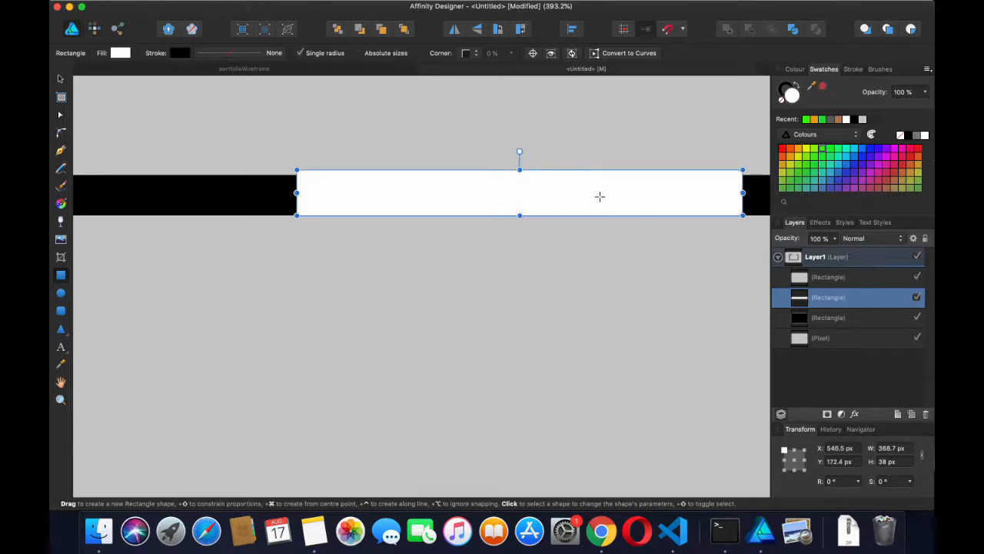
{"action": "scroll", "coordinate": [599, 196], "scroll_direction": "right", "scroll_amount": 3}
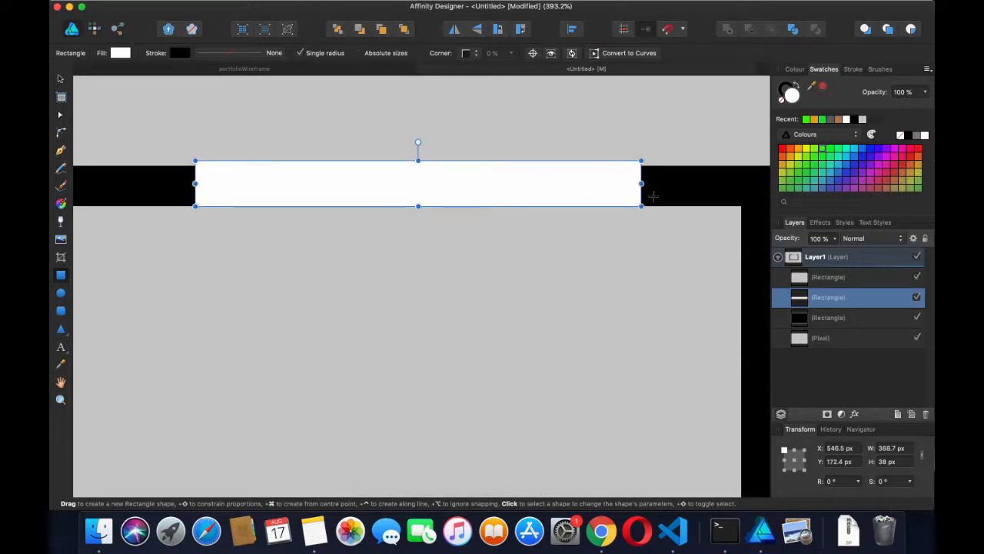
{"action": "scroll", "coordinate": [604, 189], "scroll_direction": "down", "scroll_amount": 3}
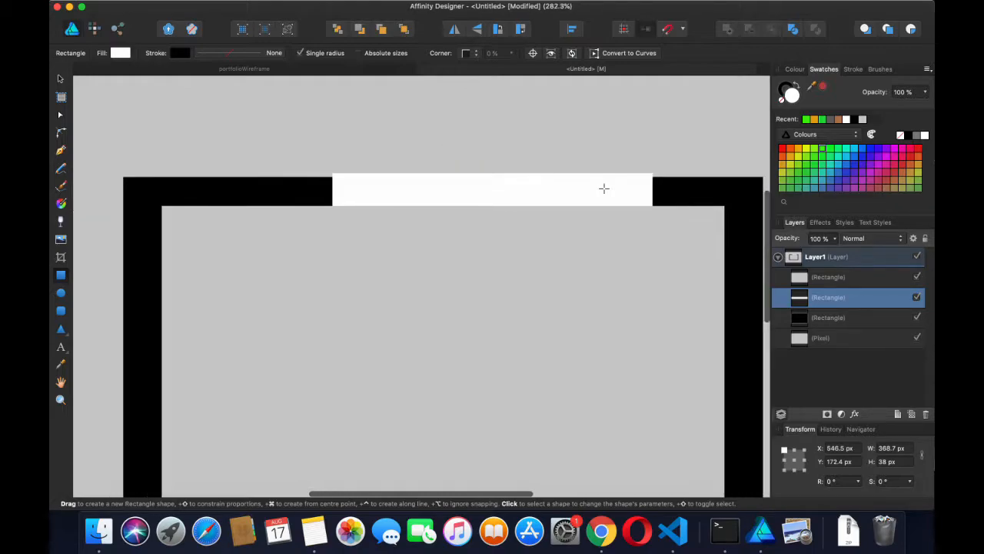
{"action": "left_click", "coordinate": [676, 185], "text": "shift"}
{"action": "left_click", "coordinate": [533, 193], "text": "shift"}
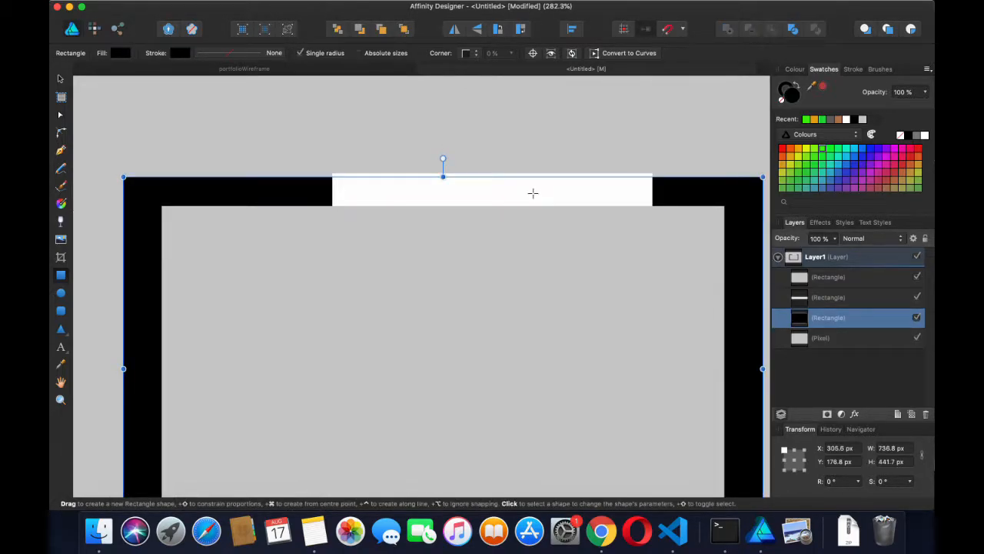
Select the white bar and frame and try vertical-centre and top alignment on them
{"action": "left_click", "coordinate": [523, 176], "text": "shift"}
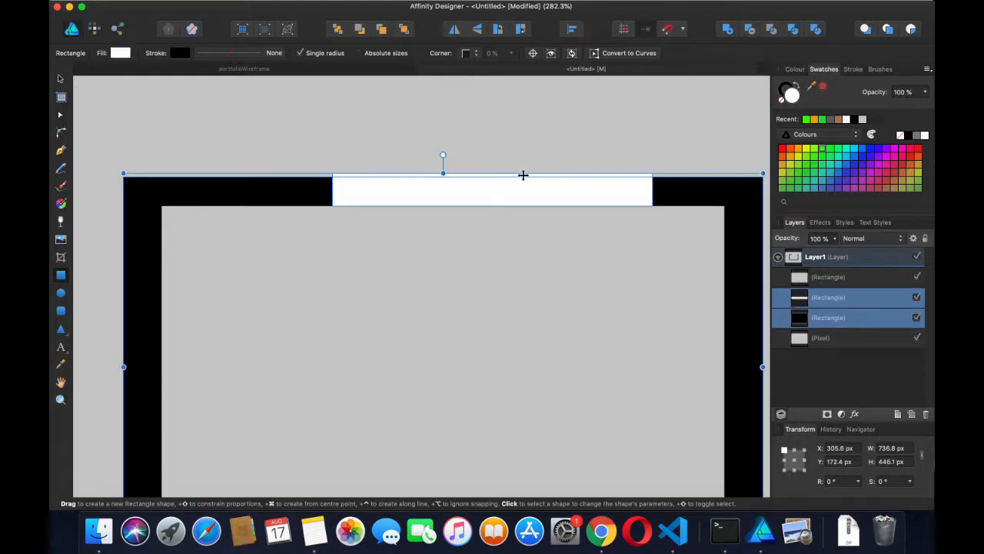
{"action": "right_click", "coordinate": [523, 181]}
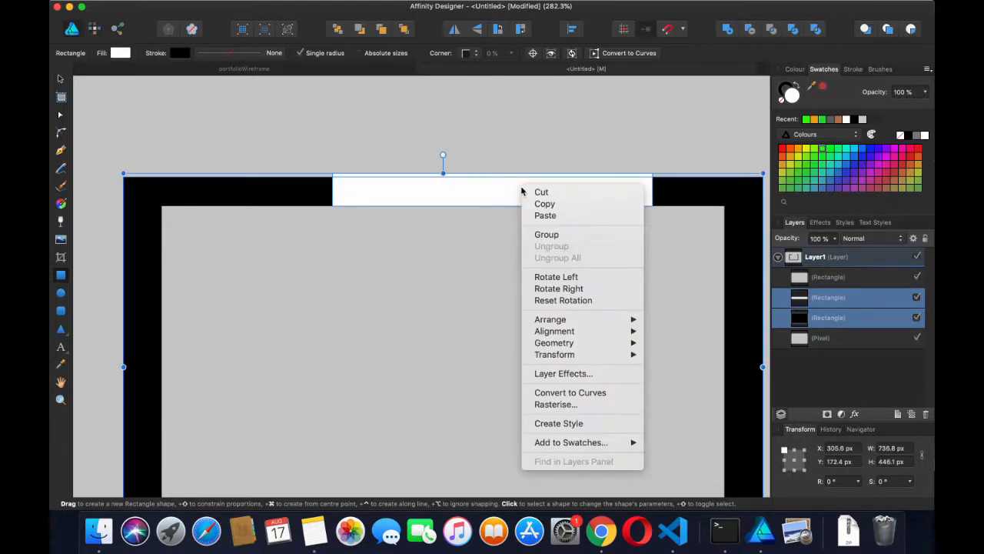
{"action": "mouse_move", "coordinate": [561, 333]}
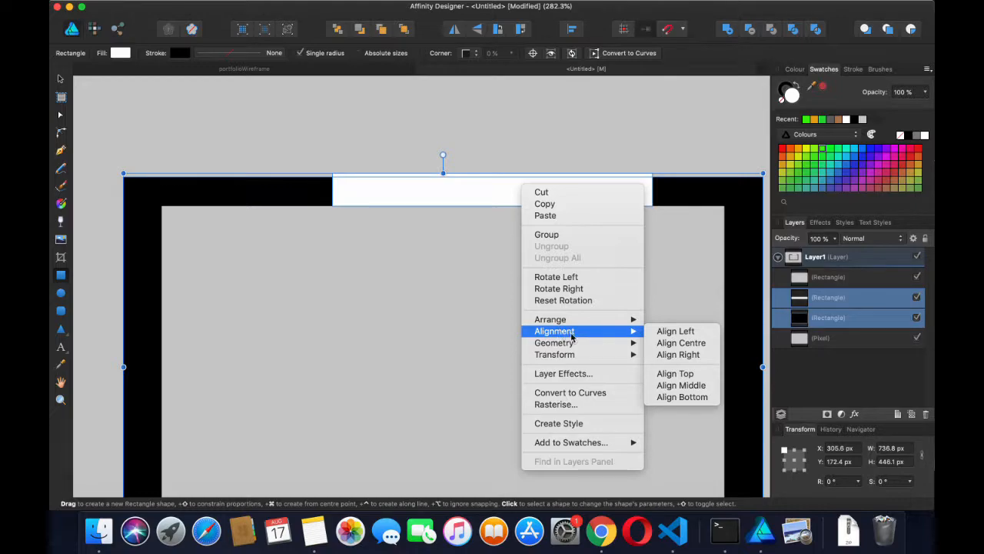
{"action": "left_click", "coordinate": [674, 386]}
{"action": "right_click", "coordinate": [547, 373]}
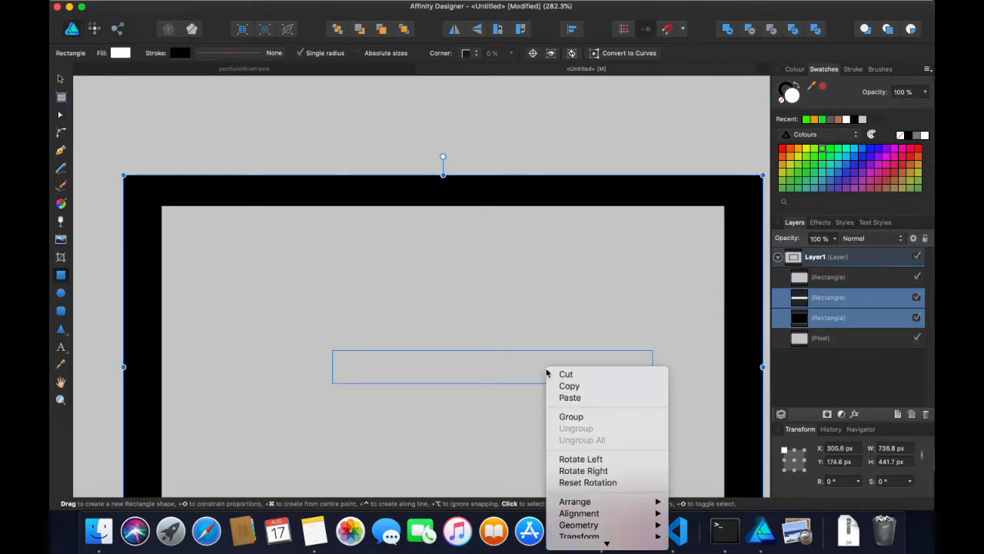
{"action": "mouse_move", "coordinate": [655, 520]}
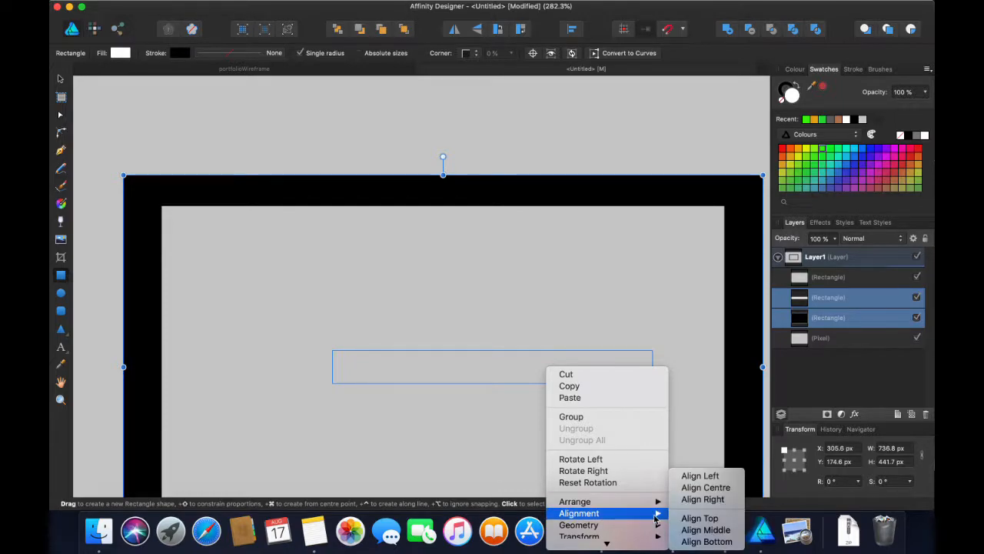
{"action": "left_click", "coordinate": [697, 518]}
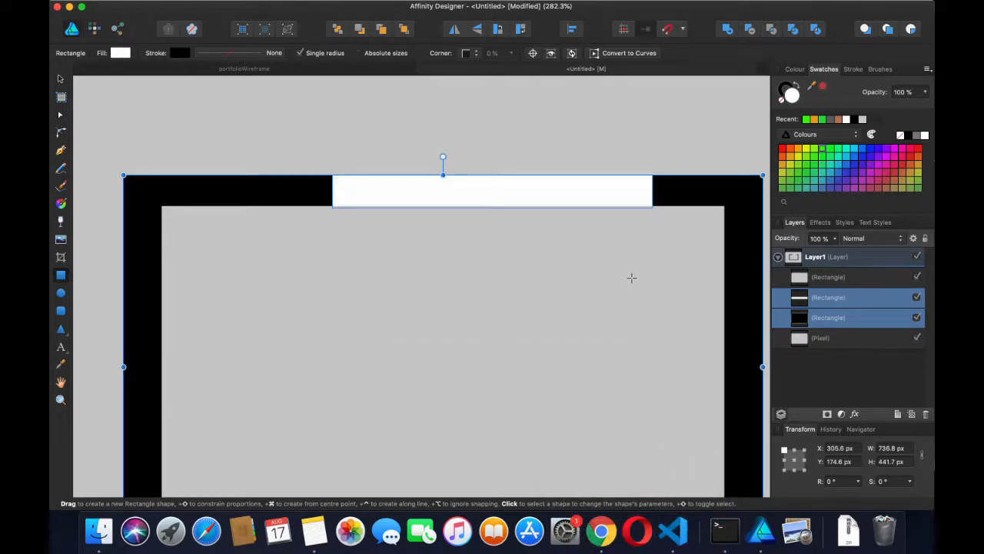
{"action": "scroll", "coordinate": [633, 280], "scroll_direction": "down", "scroll_amount": 5}
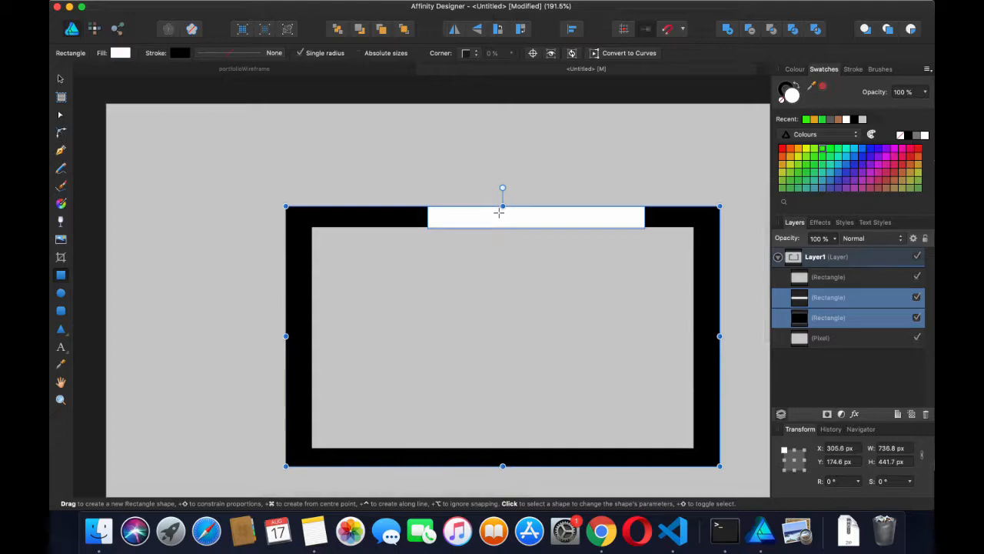
{"action": "scroll", "coordinate": [498, 212], "scroll_direction": "up", "scroll_amount": 4}
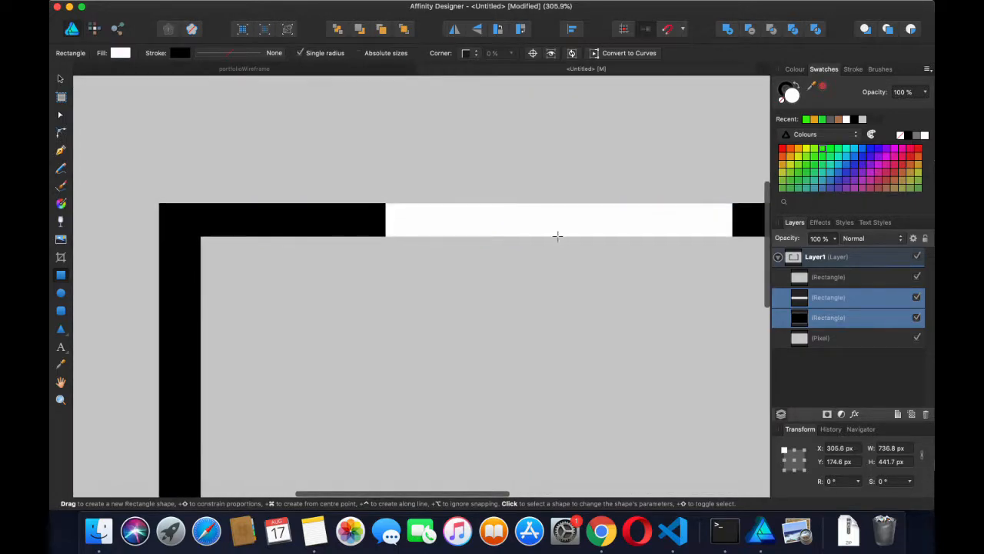
Reselect the bar and frame in Layers, then apply Align Top and Align Centre
{"action": "left_click", "coordinate": [809, 338]}
{"action": "left_click", "coordinate": [817, 319]}
{"action": "left_click", "coordinate": [818, 302]}
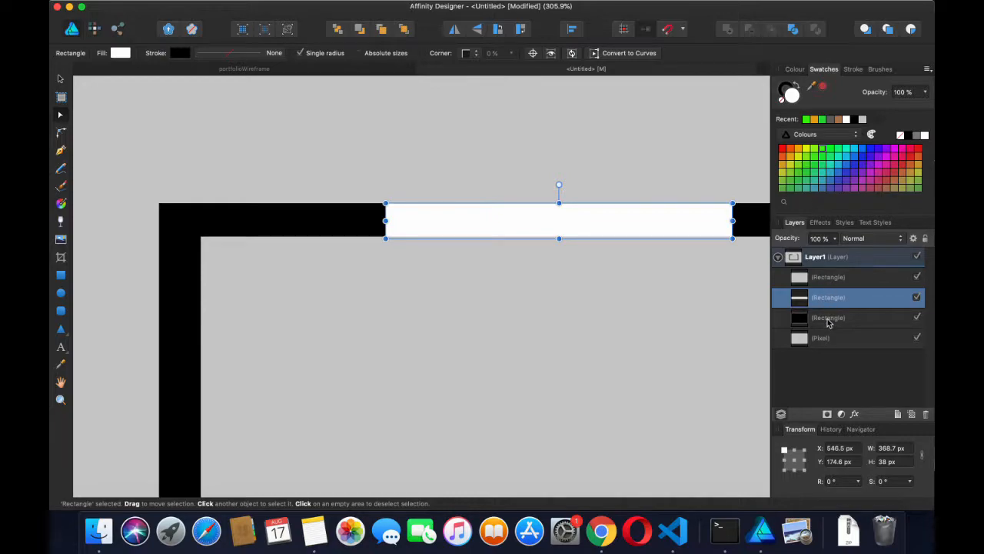
{"action": "left_click", "coordinate": [829, 323], "text": "shift"}
{"action": "right_click", "coordinate": [608, 218]}
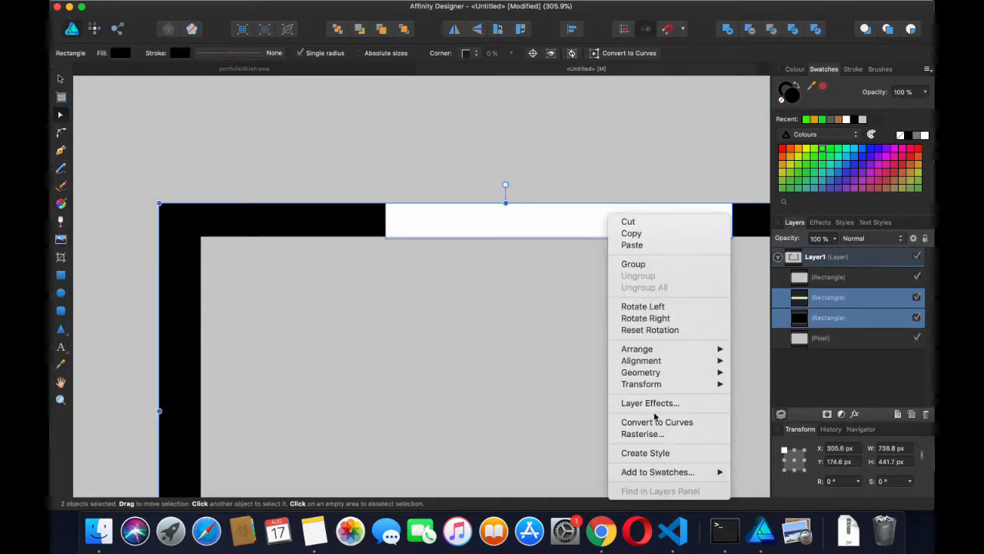
{"action": "mouse_move", "coordinate": [680, 359]}
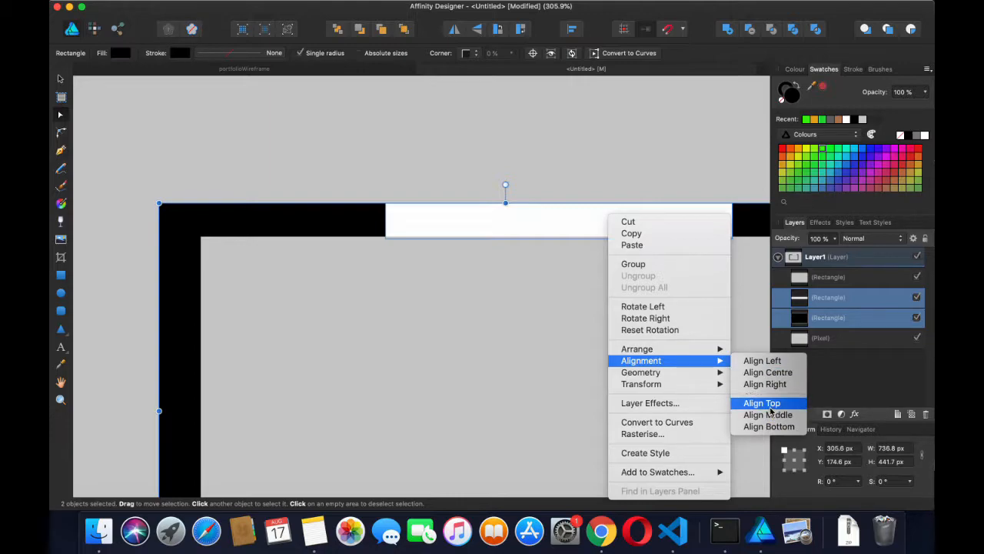
{"action": "left_click", "coordinate": [770, 404]}
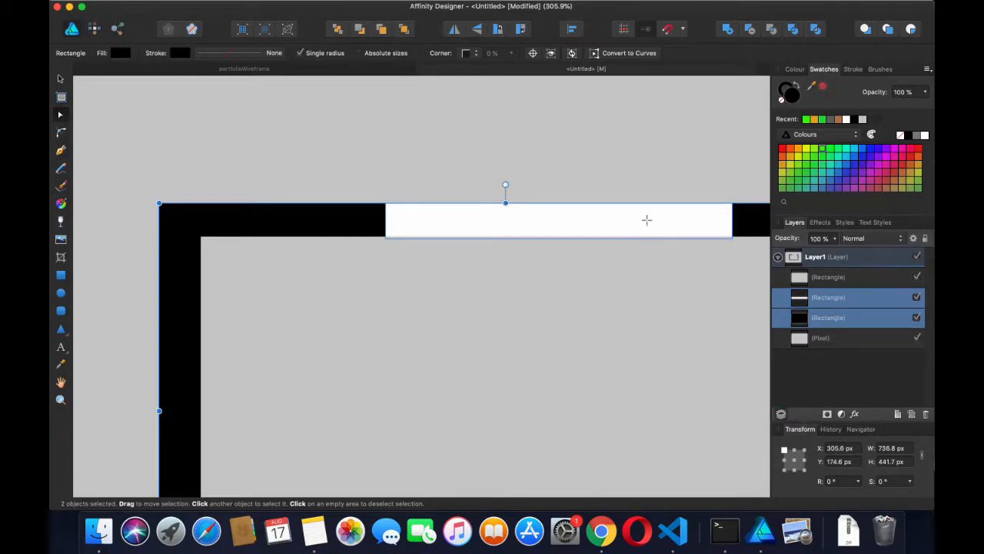
{"action": "right_click", "coordinate": [646, 221]}
{"action": "mouse_move", "coordinate": [744, 366]}
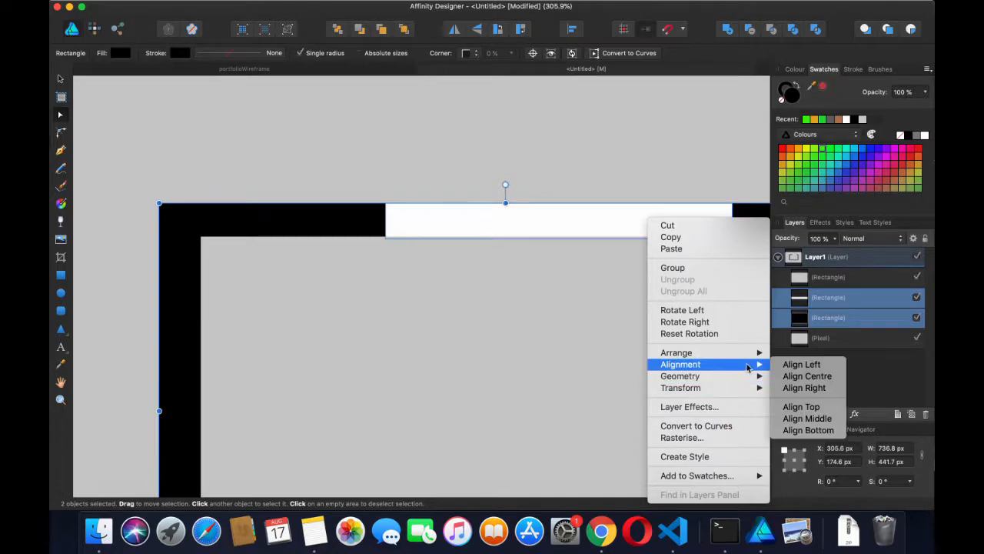
{"action": "left_click", "coordinate": [805, 376]}
{"action": "scroll", "coordinate": [531, 250], "scroll_direction": "down", "scroll_amount": 4}
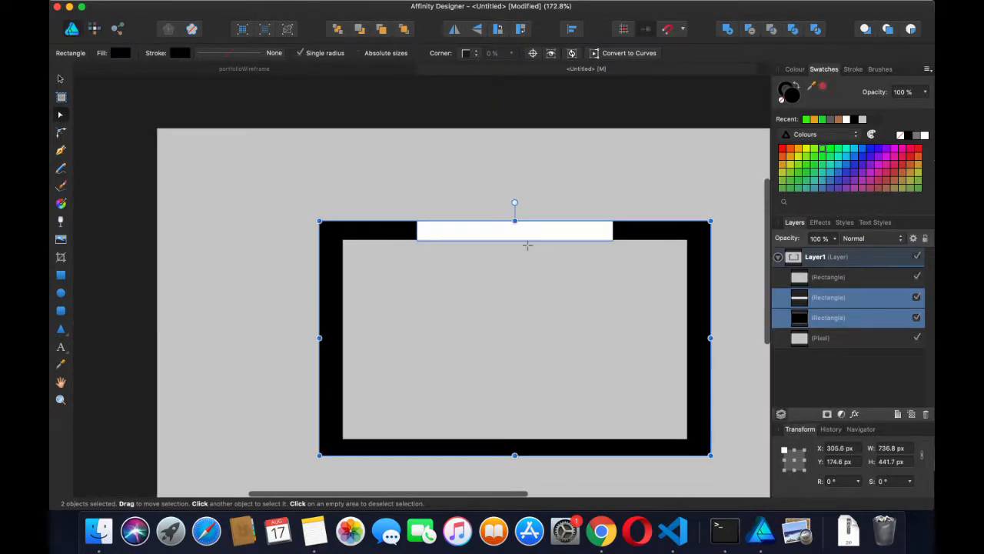
{"action": "scroll", "coordinate": [528, 245], "scroll_direction": "up", "scroll_amount": 2}
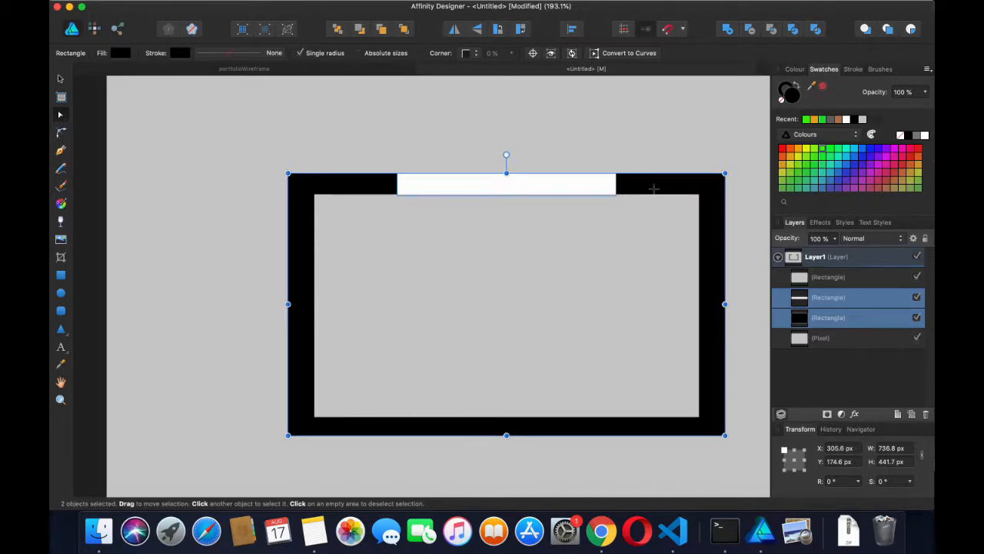
With the Pen tool, place the first node at the white bar's left corner
{"action": "left_click", "coordinate": [60, 80]}
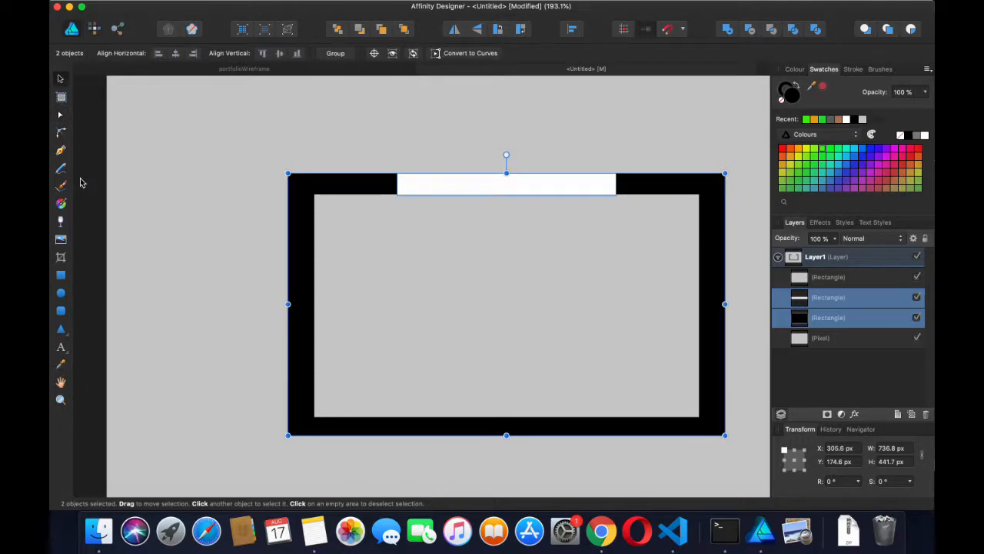
{"action": "left_click", "coordinate": [61, 150]}
{"action": "scroll", "coordinate": [341, 194], "scroll_direction": "up", "scroll_amount": 4}
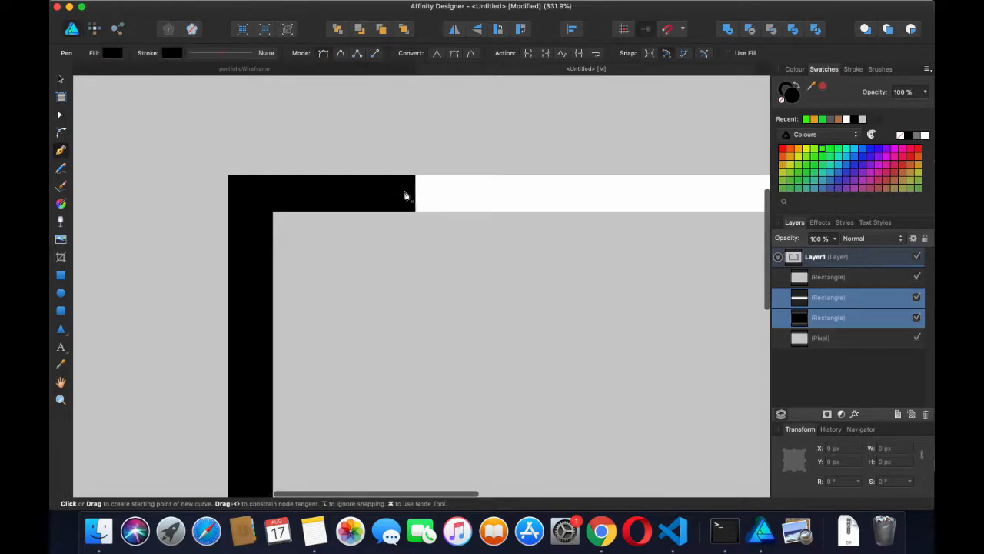
{"action": "scroll", "coordinate": [297, 183], "scroll_direction": "down", "scroll_amount": 1}
{"action": "scroll", "coordinate": [538, 284], "scroll_direction": "down", "scroll_amount": 4}
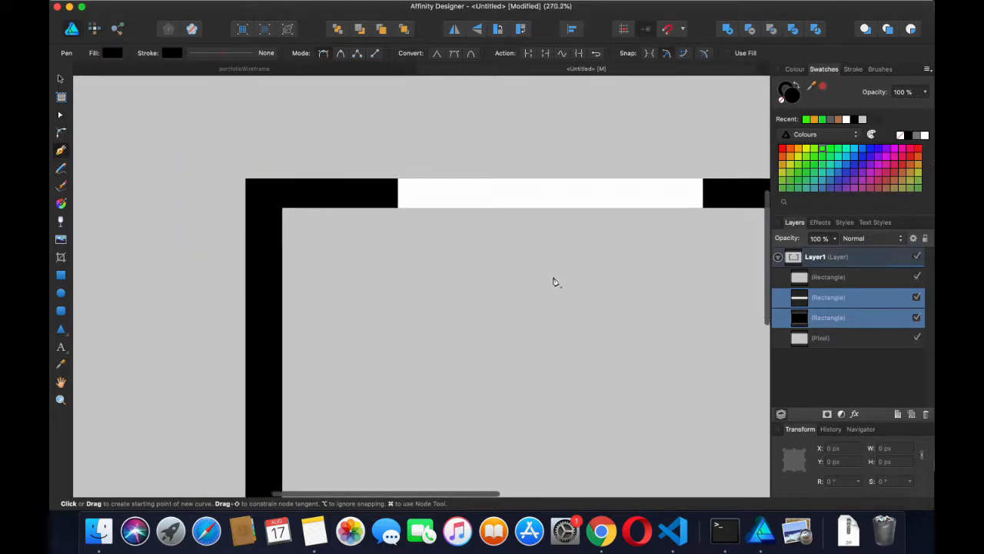
{"action": "scroll", "coordinate": [542, 242], "scroll_direction": "up", "scroll_amount": 2}
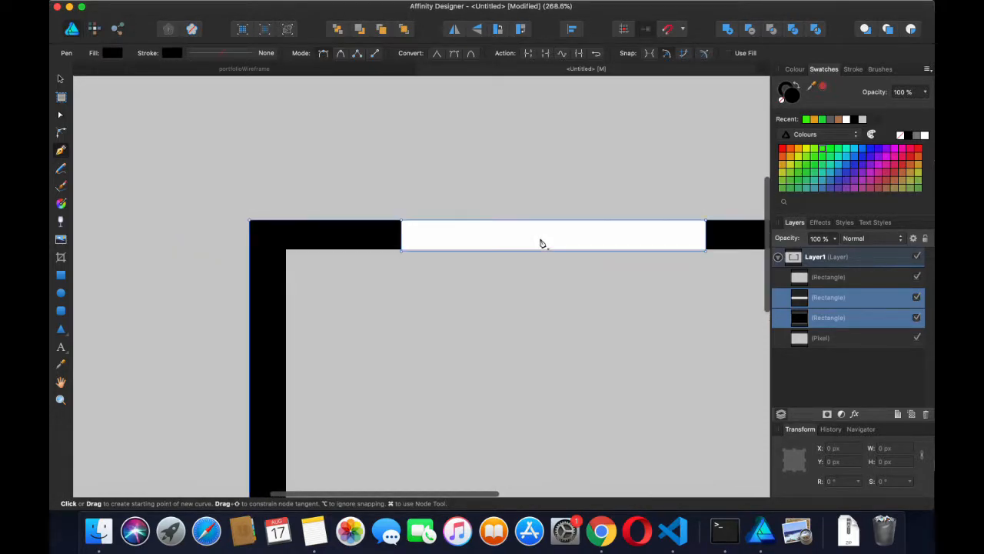
{"action": "scroll", "coordinate": [423, 232], "scroll_direction": "up", "scroll_amount": 4}
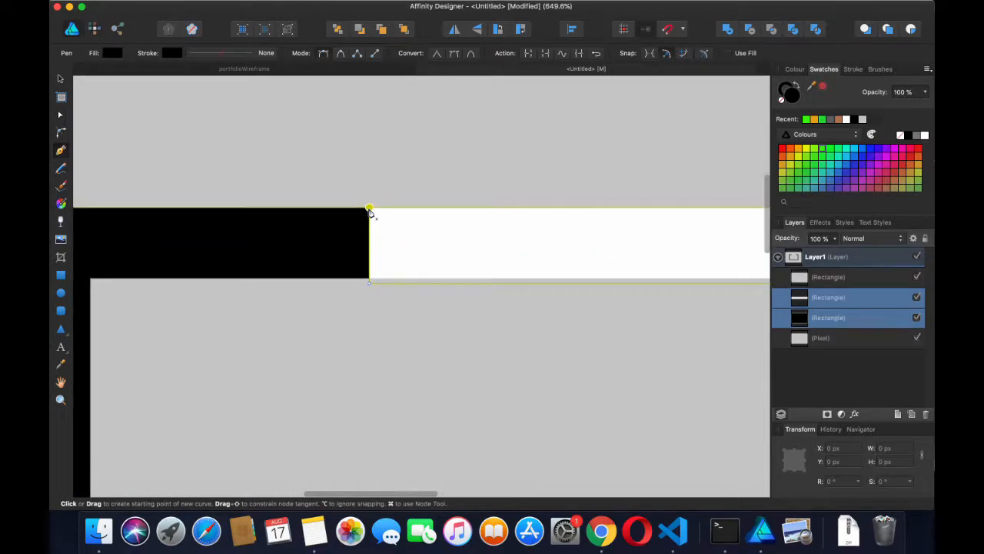
{"action": "left_click", "coordinate": [369, 209]}
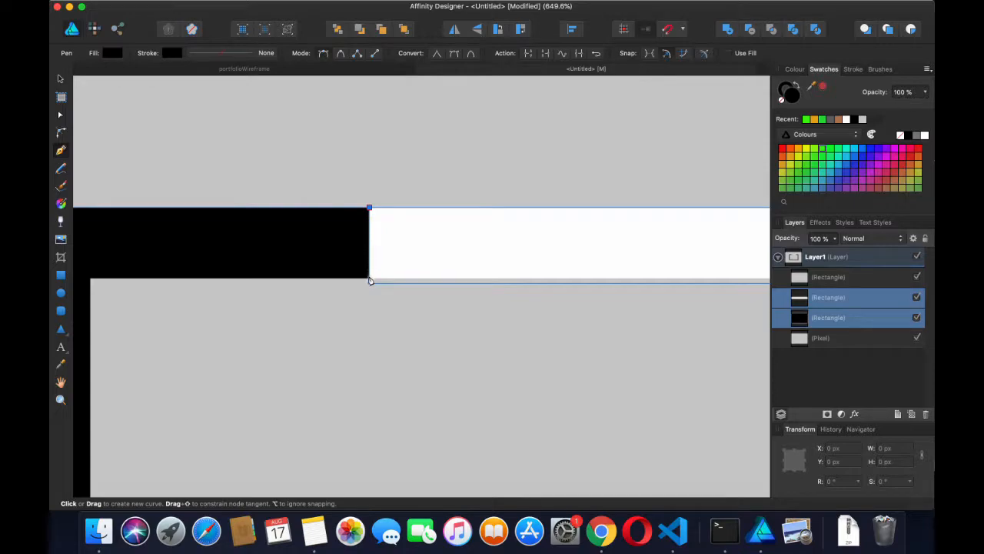
{"action": "scroll", "coordinate": [370, 282], "scroll_direction": "up", "scroll_amount": 3}
{"action": "scroll", "coordinate": [370, 281], "scroll_direction": "up", "scroll_amount": 2}
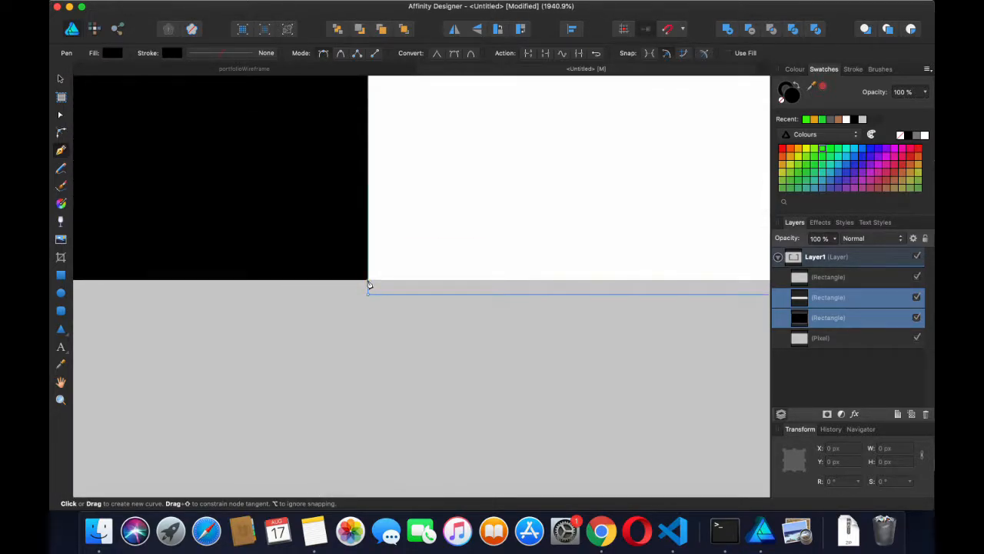
Add the next pen node below the bar's corner, then pan over to the frame's left side
{"action": "left_click", "coordinate": [368, 283]}
{"action": "scroll", "coordinate": [262, 280], "scroll_direction": "left", "scroll_amount": 5}
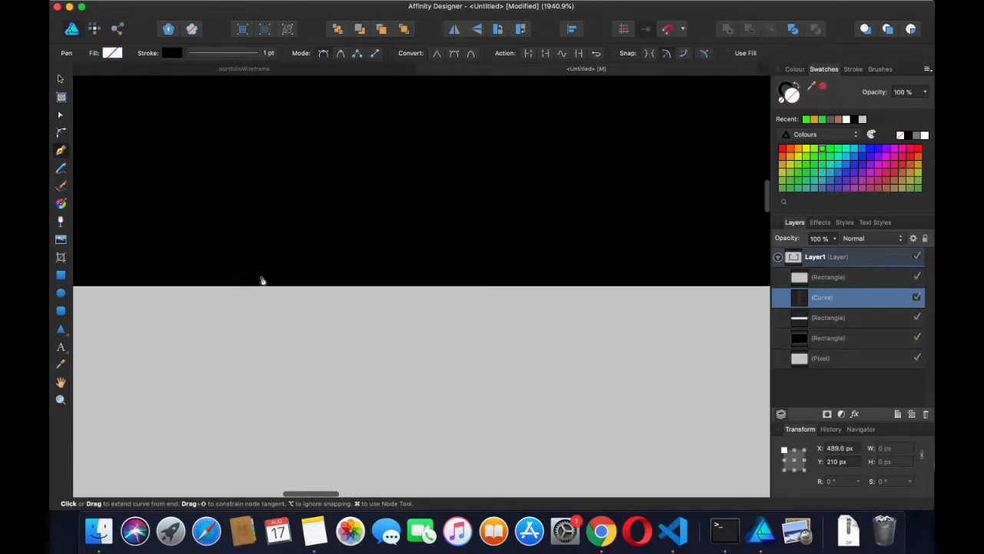
{"action": "scroll", "coordinate": [262, 280], "scroll_direction": "left", "scroll_amount": 1}
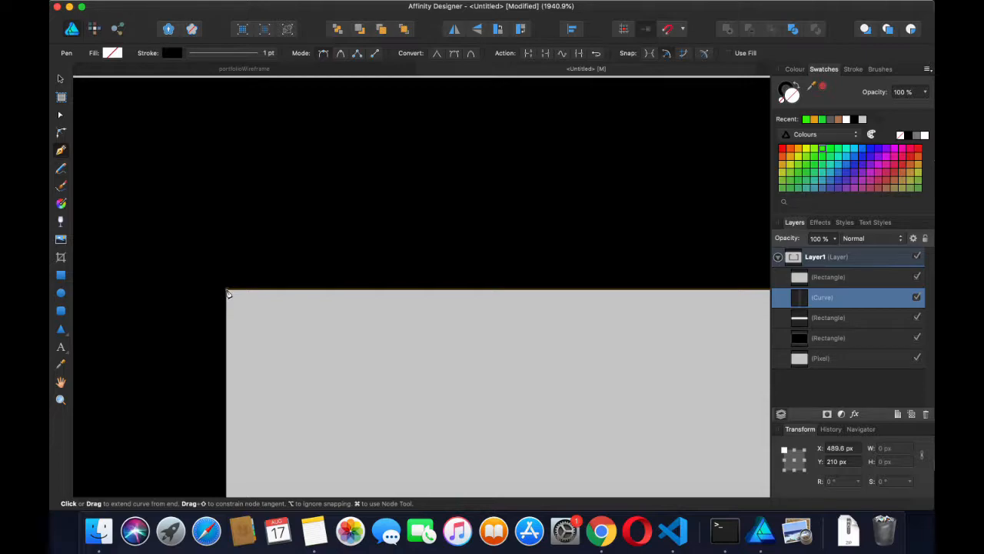
{"action": "scroll", "coordinate": [228, 323], "scroll_direction": "up", "scroll_amount": 5}
{"action": "scroll", "coordinate": [227, 323], "scroll_direction": "down", "scroll_amount": 3}
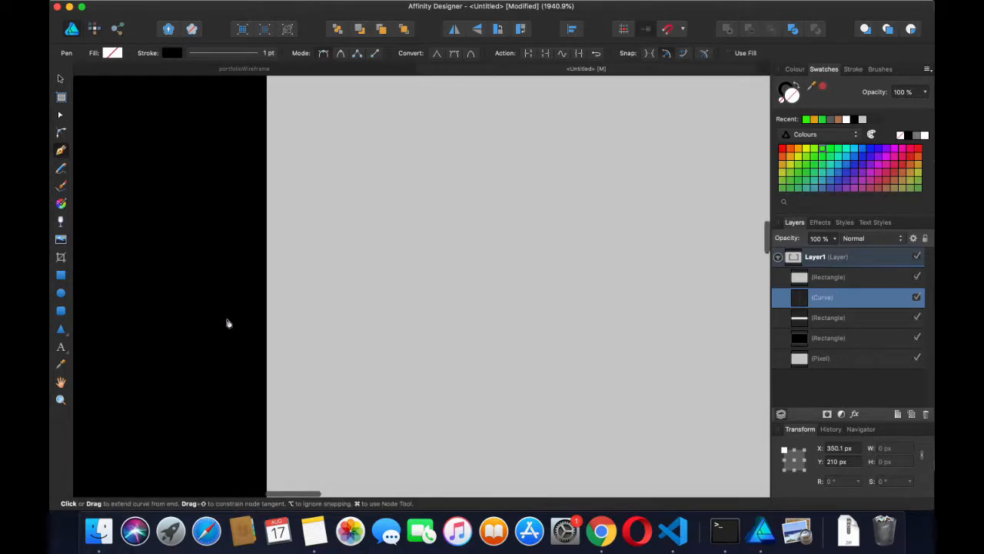
{"action": "scroll", "coordinate": [228, 323], "scroll_direction": "down", "scroll_amount": 3}
{"action": "scroll", "coordinate": [227, 323], "scroll_direction": "down", "scroll_amount": 5}
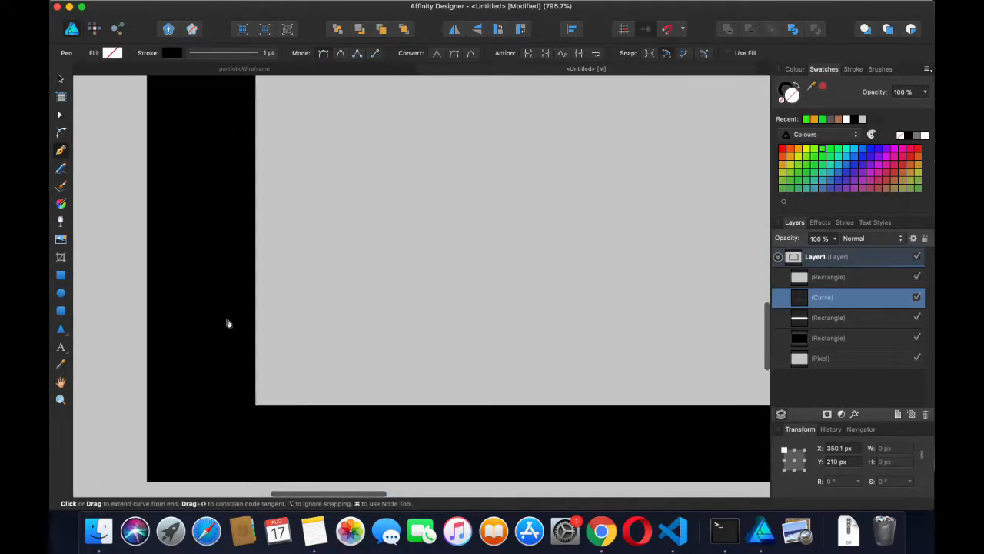
{"action": "scroll", "coordinate": [251, 325], "scroll_direction": "up", "scroll_amount": 1}
{"action": "scroll", "coordinate": [250, 325], "scroll_direction": "up", "scroll_amount": 3}
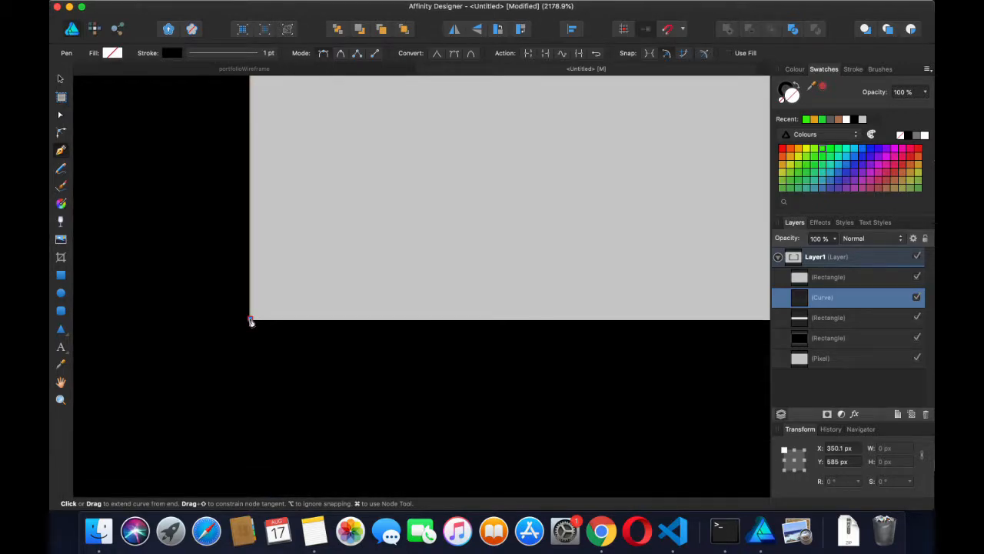
{"action": "scroll", "coordinate": [250, 322], "scroll_direction": "down", "scroll_amount": 5}
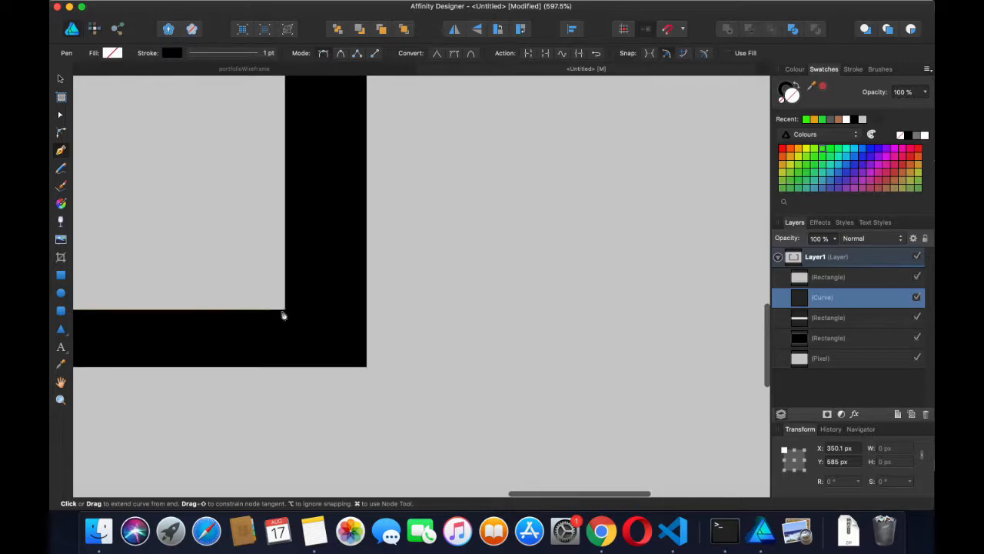
{"action": "scroll", "coordinate": [286, 310], "scroll_direction": "up", "scroll_amount": 3}
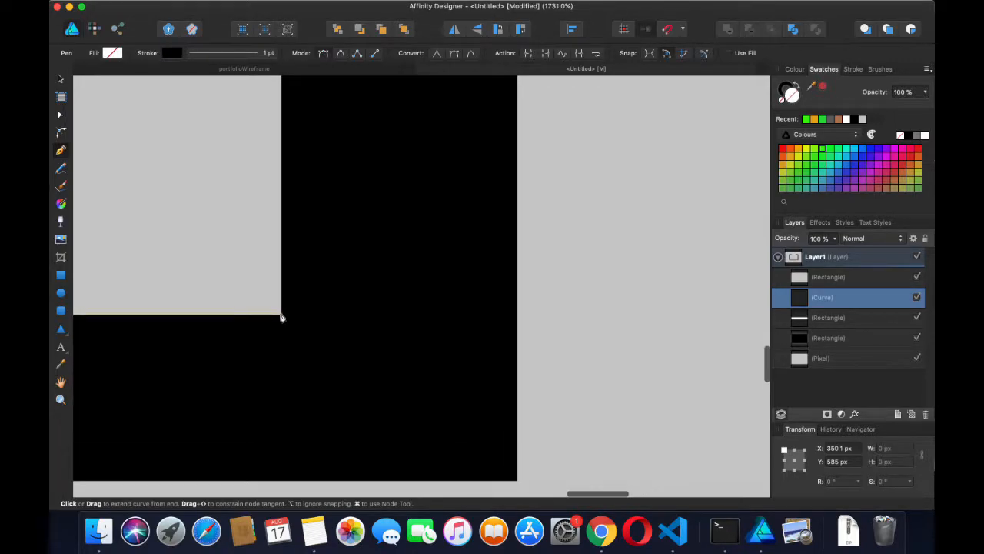
{"action": "scroll", "coordinate": [270, 223], "scroll_direction": "down", "scroll_amount": 2}
{"action": "scroll", "coordinate": [270, 223], "scroll_direction": "up", "scroll_amount": 10}
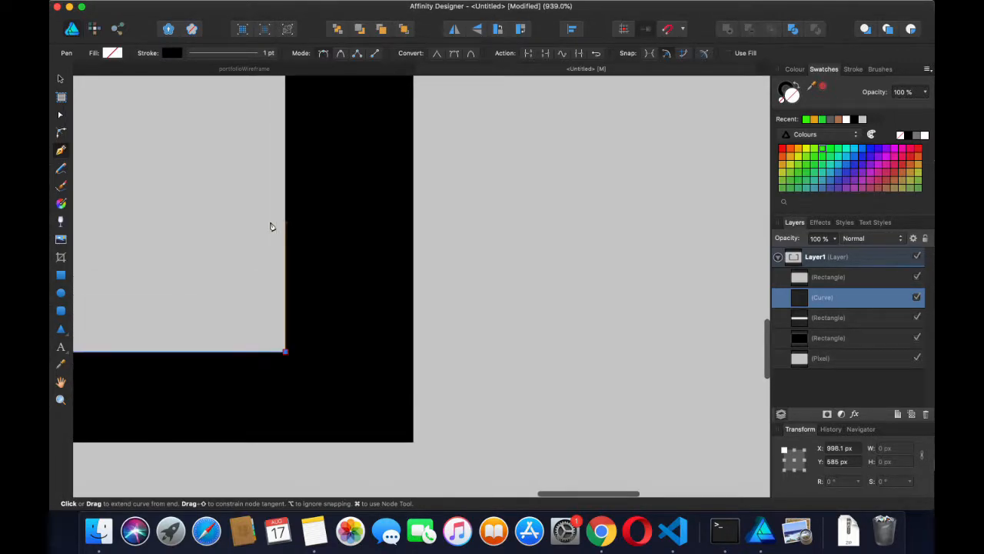
{"action": "scroll", "coordinate": [270, 224], "scroll_direction": "down", "scroll_amount": 2}
{"action": "scroll", "coordinate": [270, 224], "scroll_direction": "left", "scroll_amount": 1}
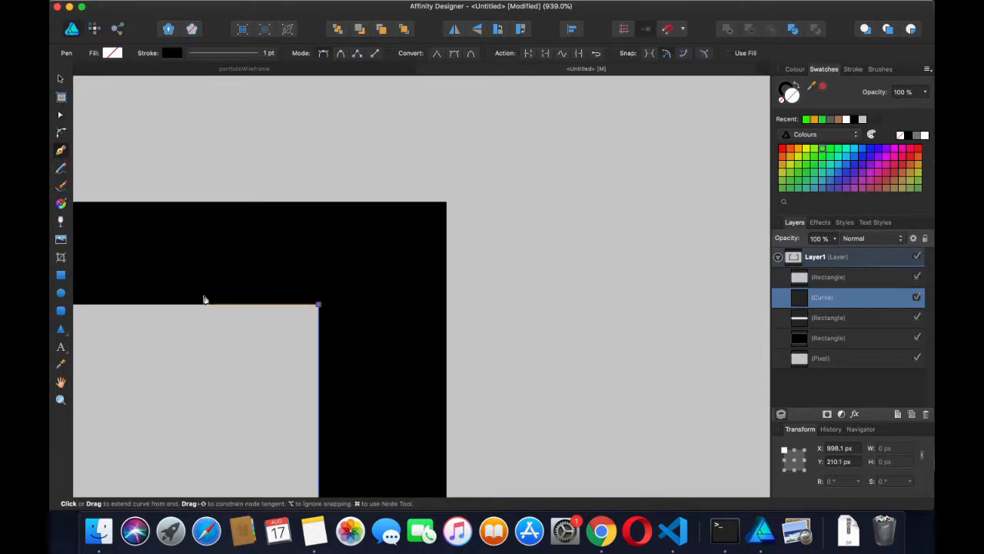
{"action": "scroll", "coordinate": [205, 299], "scroll_direction": "left", "scroll_amount": 5}
Add pen nodes at the frame's inner corner and its outer top-left corner
{"action": "left_click", "coordinate": [191, 320]}
{"action": "left_click", "coordinate": [192, 219]}
{"action": "scroll", "coordinate": [442, 228], "scroll_direction": "right", "scroll_amount": 5}
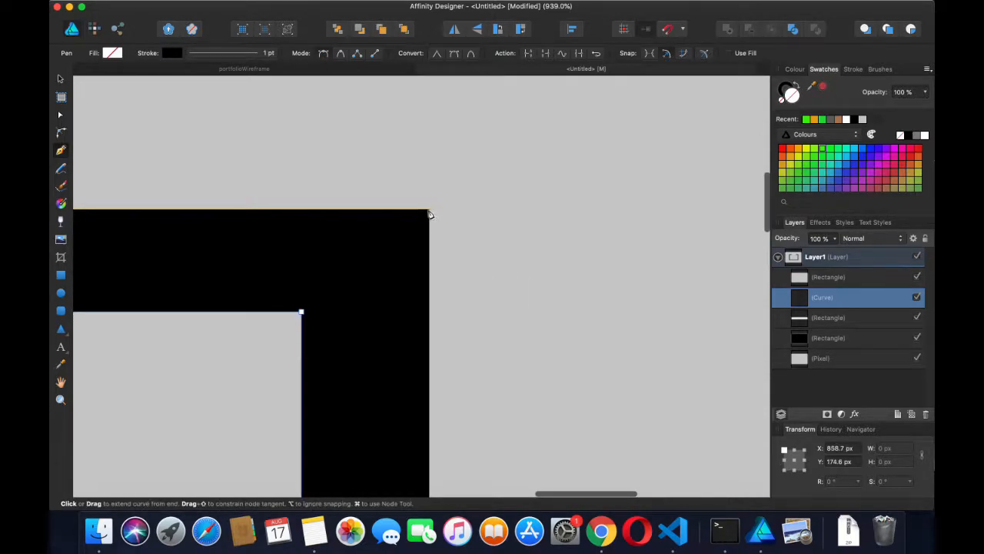
Place the next pen node at the black band's top-right corner
{"action": "left_click", "coordinate": [429, 210]}
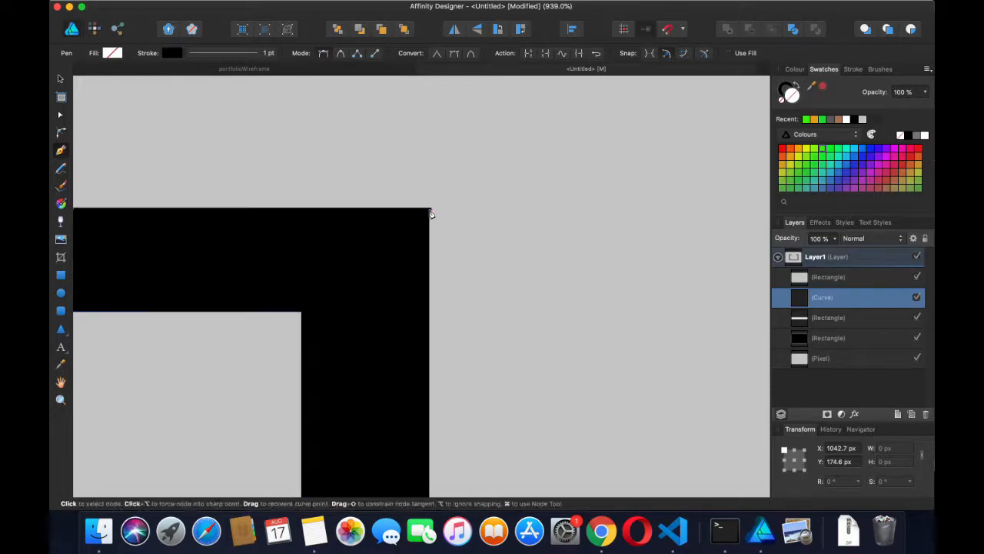
{"action": "scroll", "coordinate": [430, 213], "scroll_direction": "right", "scroll_amount": 10}
{"action": "scroll", "coordinate": [430, 214], "scroll_direction": "down", "scroll_amount": 3}
{"action": "scroll", "coordinate": [441, 207], "scroll_direction": "up", "scroll_amount": 2}
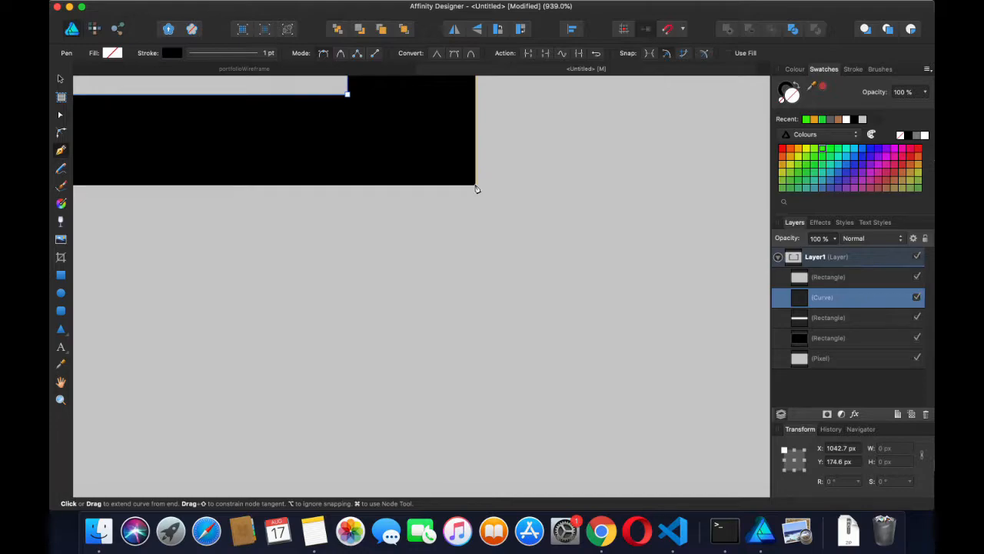
{"action": "scroll", "coordinate": [367, 183], "scroll_direction": "left", "scroll_amount": 8}
{"action": "scroll", "coordinate": [367, 182], "scroll_direction": "up", "scroll_amount": 3}
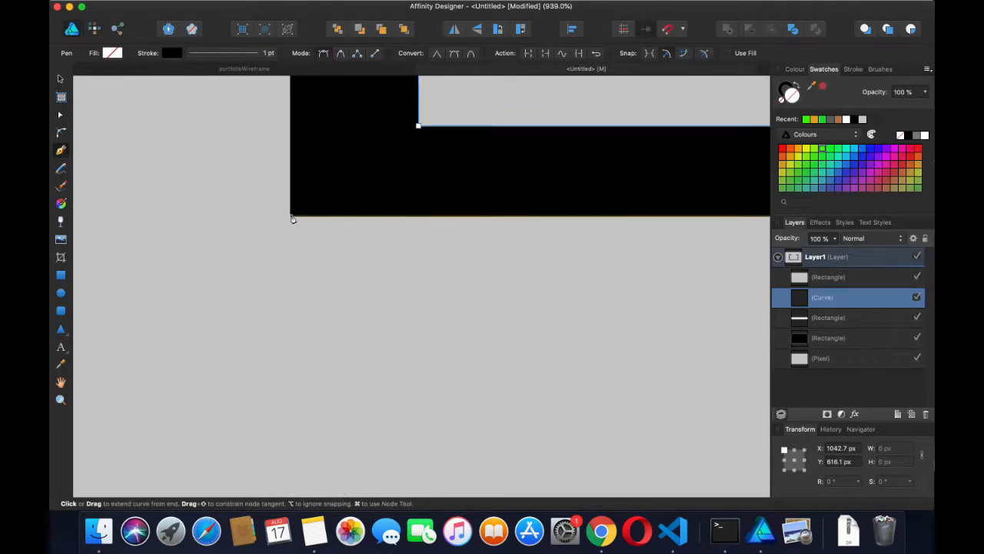
{"action": "scroll", "coordinate": [300, 182], "scroll_direction": "up", "scroll_amount": 10}
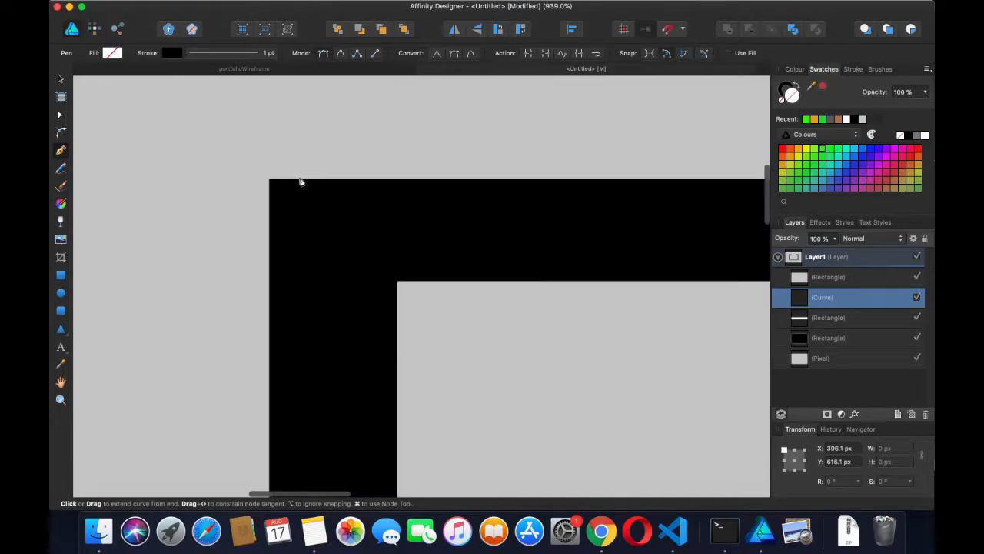
{"action": "scroll", "coordinate": [300, 182], "scroll_direction": "down", "scroll_amount": 5}
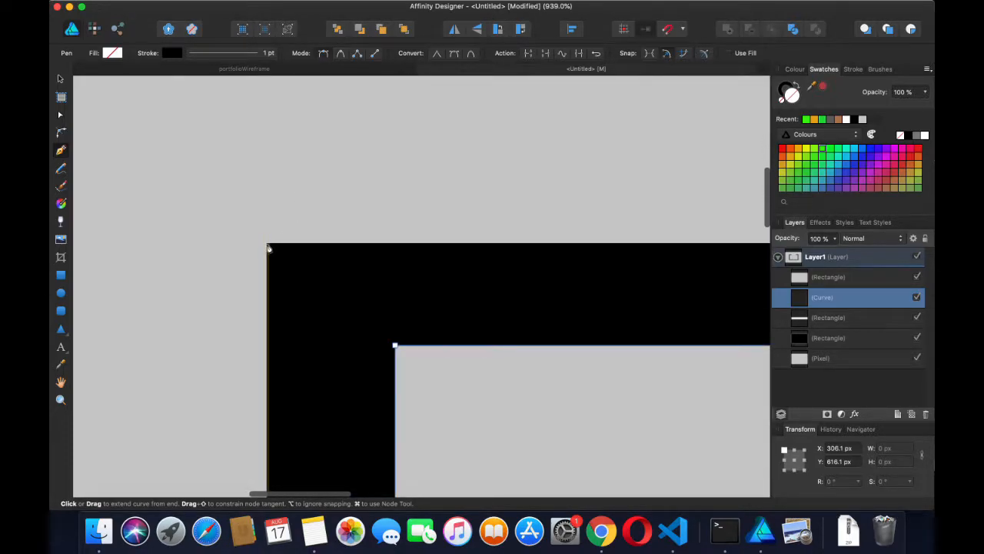
{"action": "scroll", "coordinate": [268, 245], "scroll_direction": "right", "scroll_amount": 5}
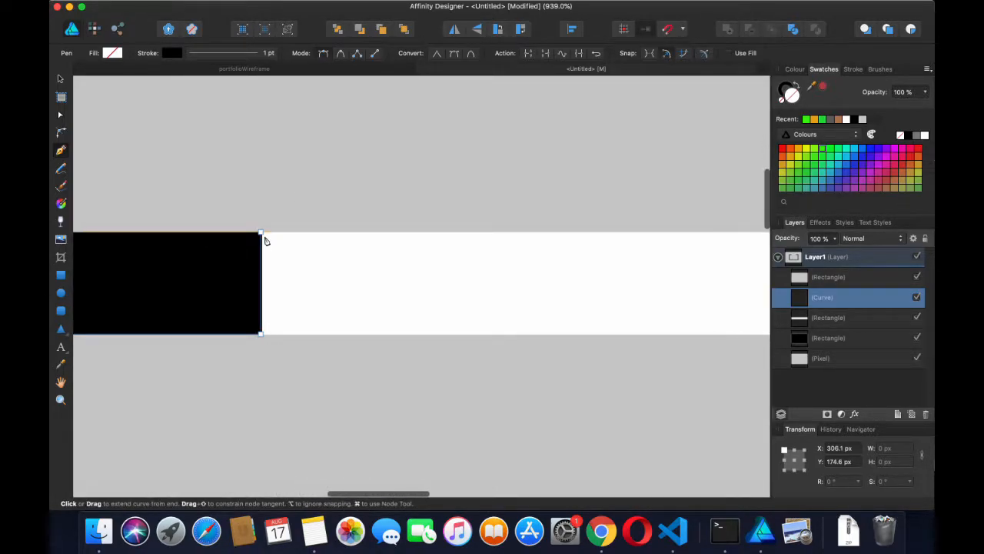
{"action": "scroll", "coordinate": [261, 236], "scroll_direction": "left", "scroll_amount": 3}
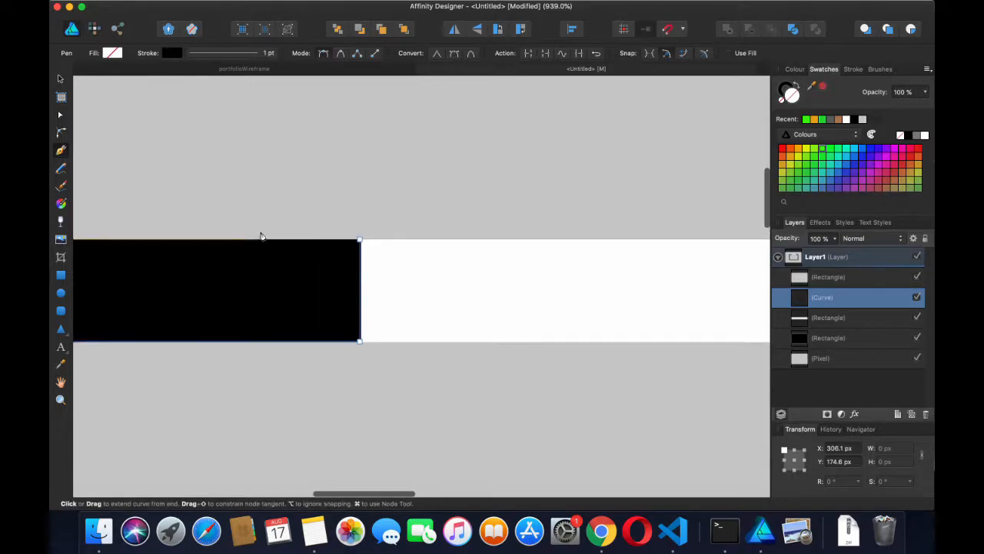
Close the traced outline at its starting node and zoom out to view it whole
{"action": "left_click", "coordinate": [360, 243]}
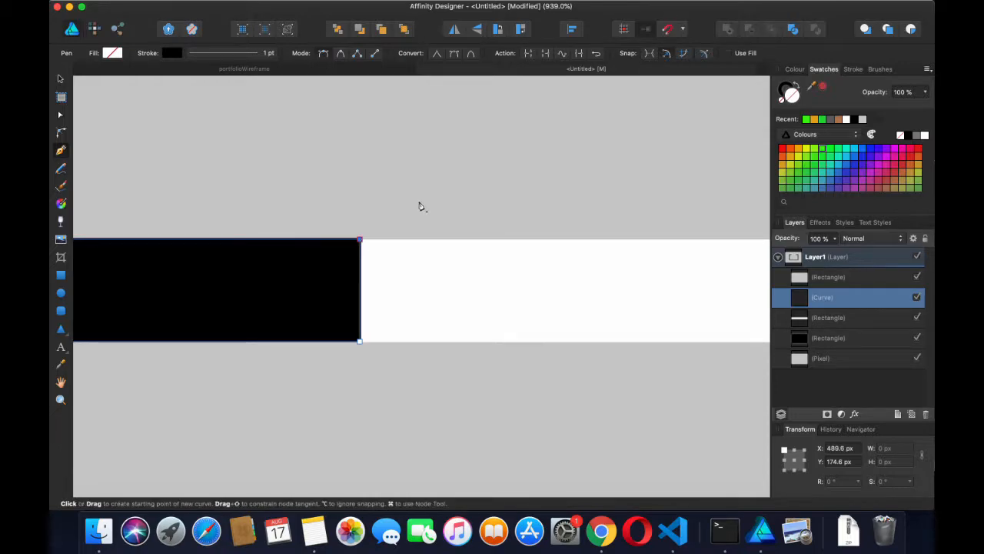
{"action": "scroll", "coordinate": [420, 205], "scroll_direction": "down", "scroll_amount": 3}
{"action": "scroll", "coordinate": [420, 206], "scroll_direction": "down", "scroll_amount": 4}
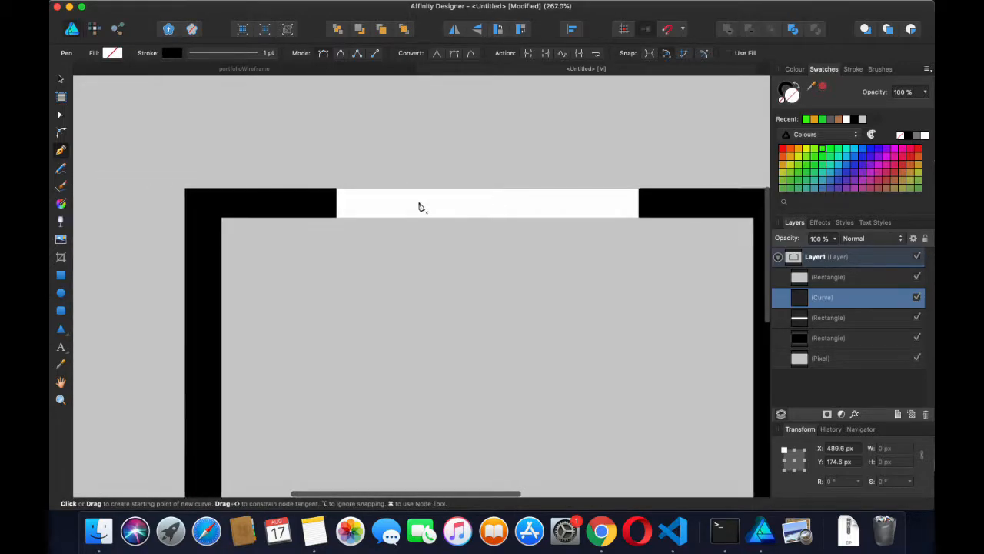
{"action": "scroll", "coordinate": [420, 207], "scroll_direction": "down", "scroll_amount": 2}
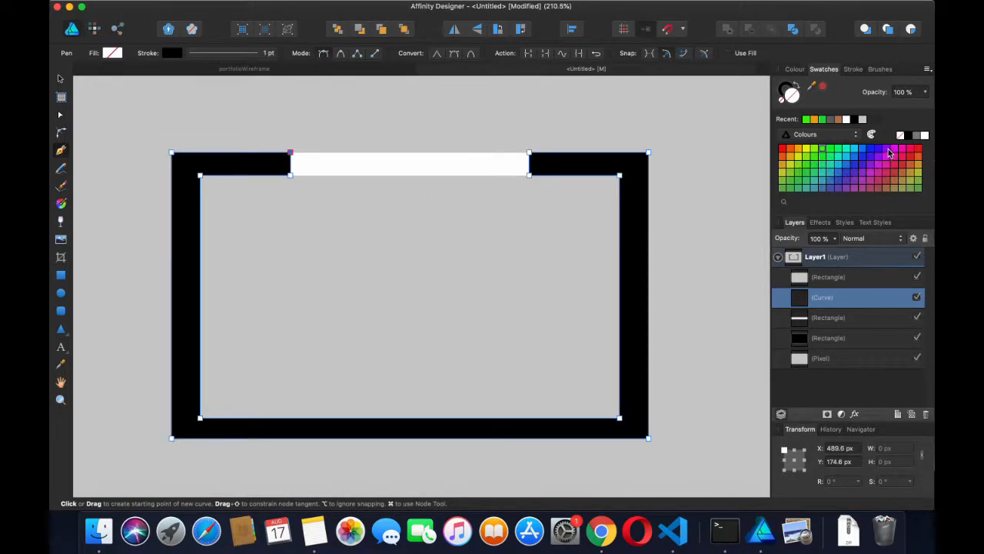
Fill the traced frame curve with pure red from the Swatches panel
{"action": "left_click", "coordinate": [905, 161]}
{"action": "left_click", "coordinate": [911, 159]}
{"action": "left_click", "coordinate": [911, 151]}
{"action": "left_click", "coordinate": [918, 154]}
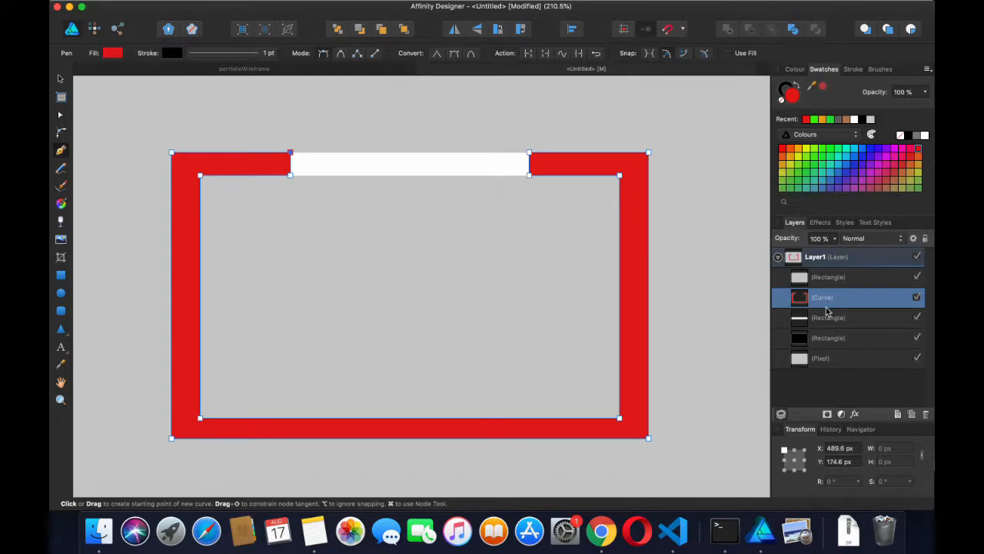
{"action": "left_click", "coordinate": [830, 328]}
Delete the white and black rectangle layers in the Layers panel
{"action": "right_click", "coordinate": [834, 327]}
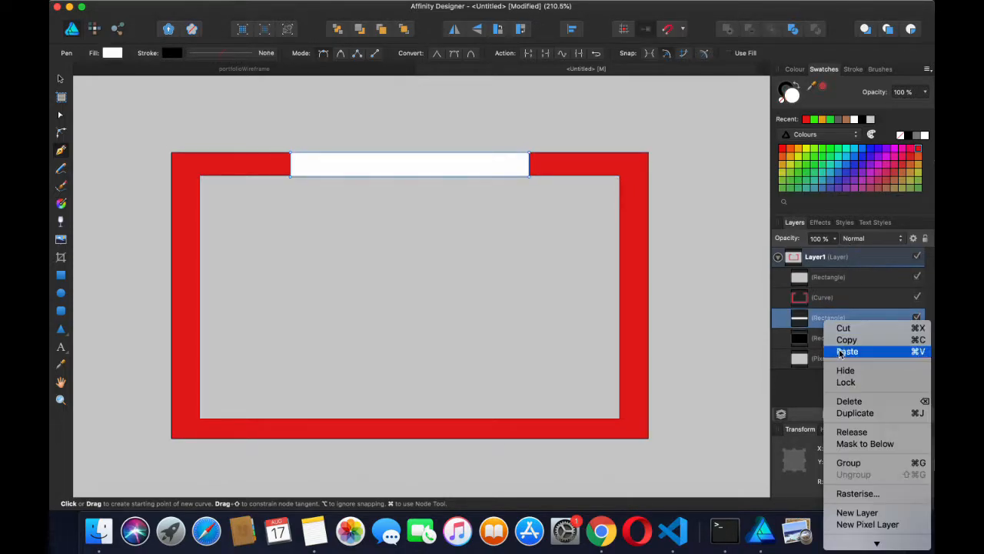
{"action": "left_click", "coordinate": [849, 401]}
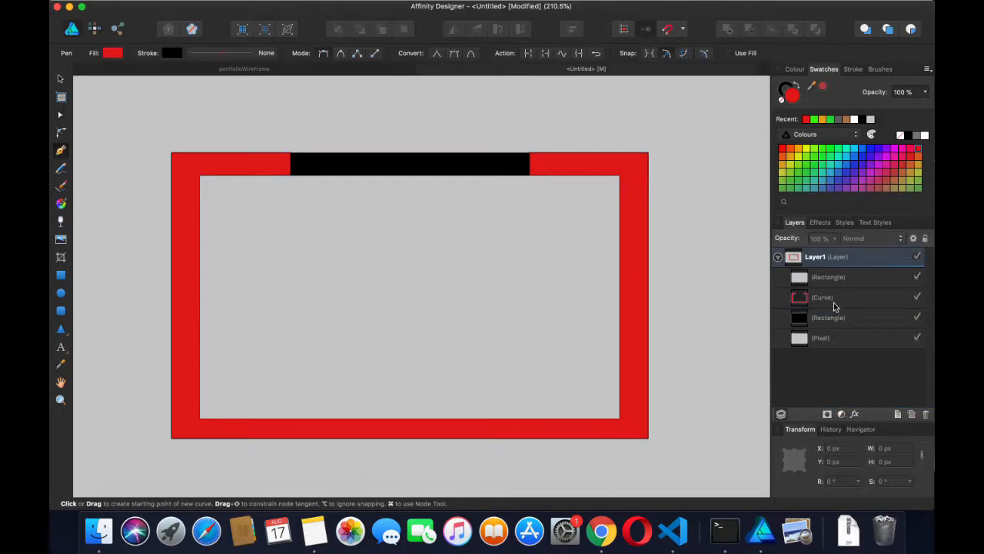
{"action": "left_click", "coordinate": [829, 318]}
{"action": "right_click", "coordinate": [825, 316]}
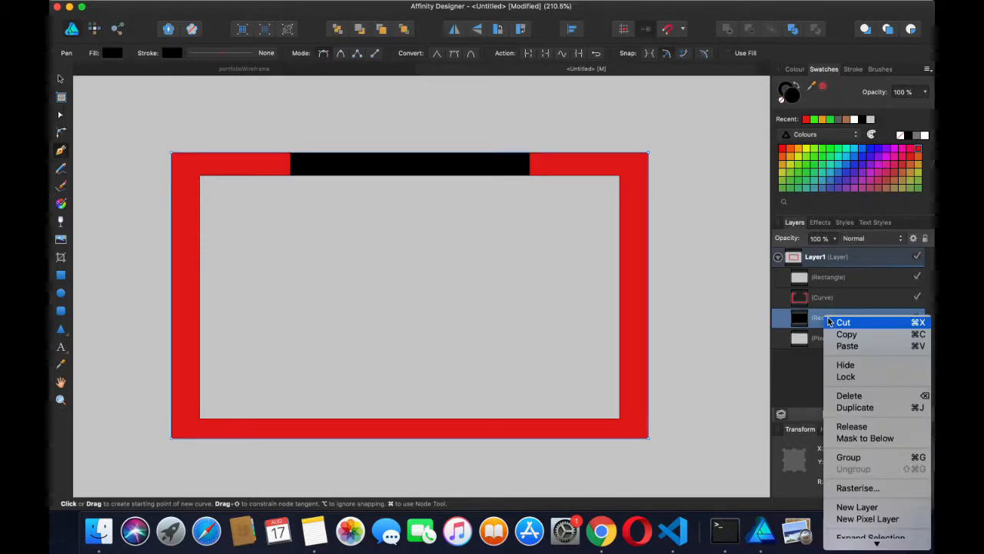
{"action": "left_click", "coordinate": [849, 395]}
{"action": "right_click", "coordinate": [823, 319]}
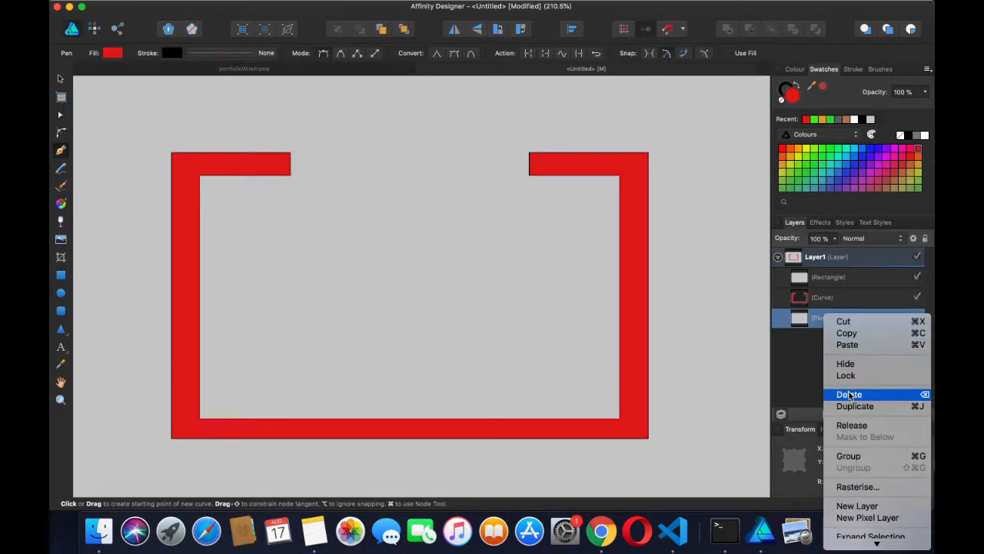
Delete the grey rectangle layer, then select the Pixel layer with black as fill colour
{"action": "left_click", "coordinate": [815, 277]}
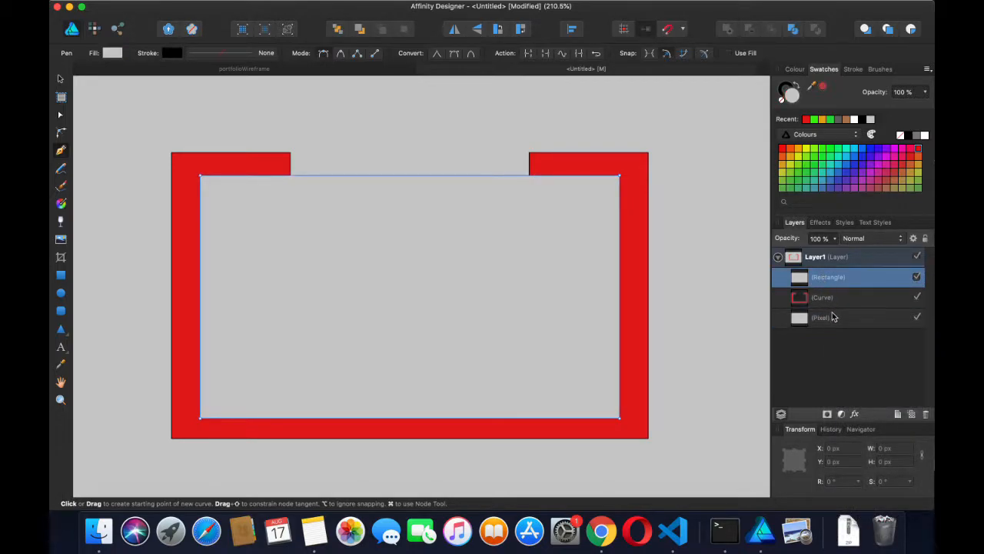
{"action": "double_click", "coordinate": [823, 278]}
{"action": "left_click", "coordinate": [827, 295]}
{"action": "left_click", "coordinate": [822, 277]}
{"action": "right_click", "coordinate": [822, 275]}
{"action": "left_click", "coordinate": [849, 354]}
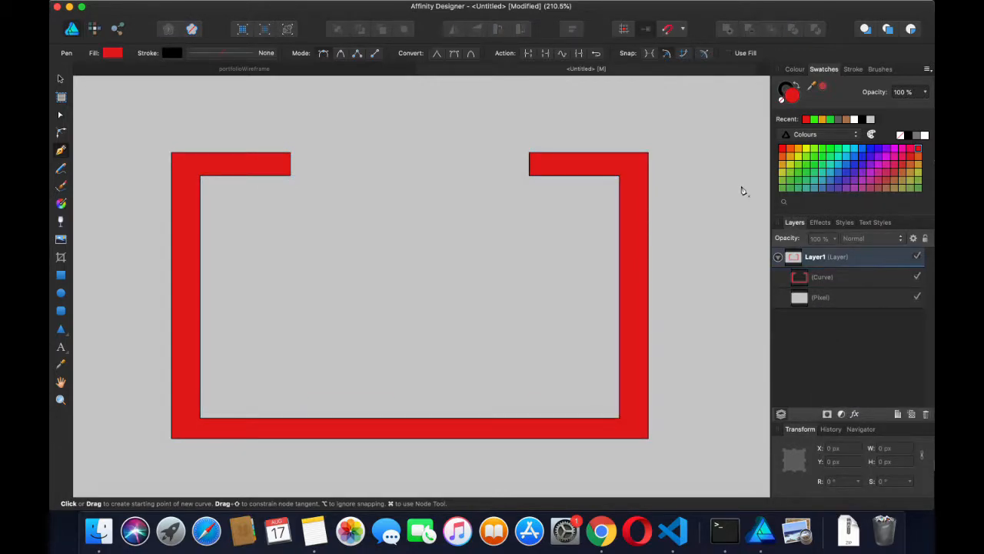
{"action": "left_click", "coordinate": [812, 295]}
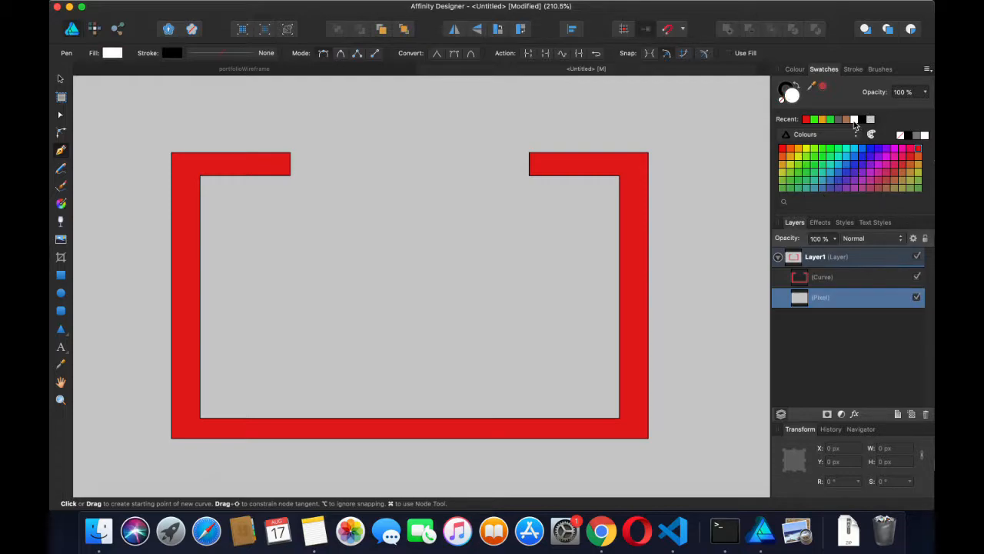
{"action": "left_click", "coordinate": [862, 120]}
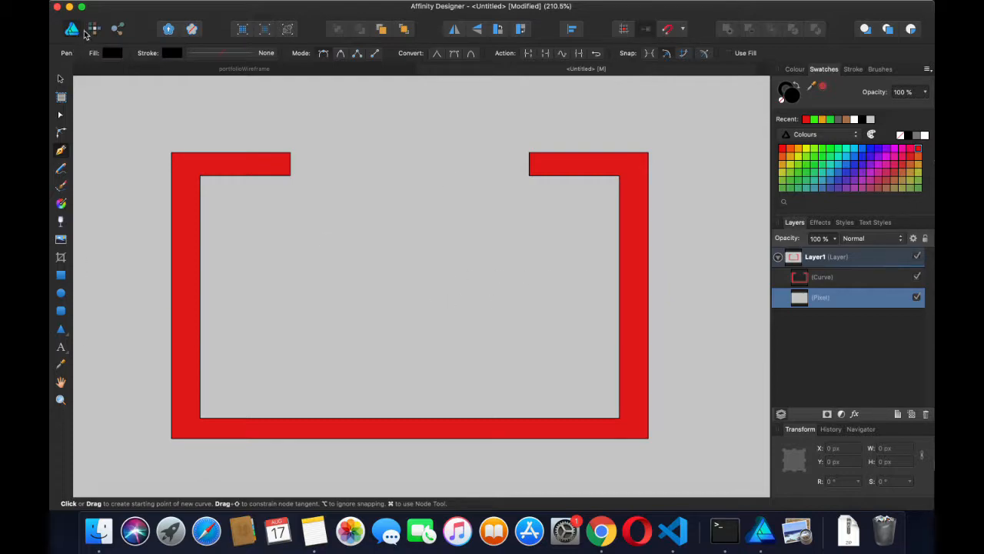
Flood-fill the Pixel background black in Pixel Persona, then return to Designer Persona
{"action": "left_click", "coordinate": [94, 29]}
{"action": "left_click", "coordinate": [61, 258]}
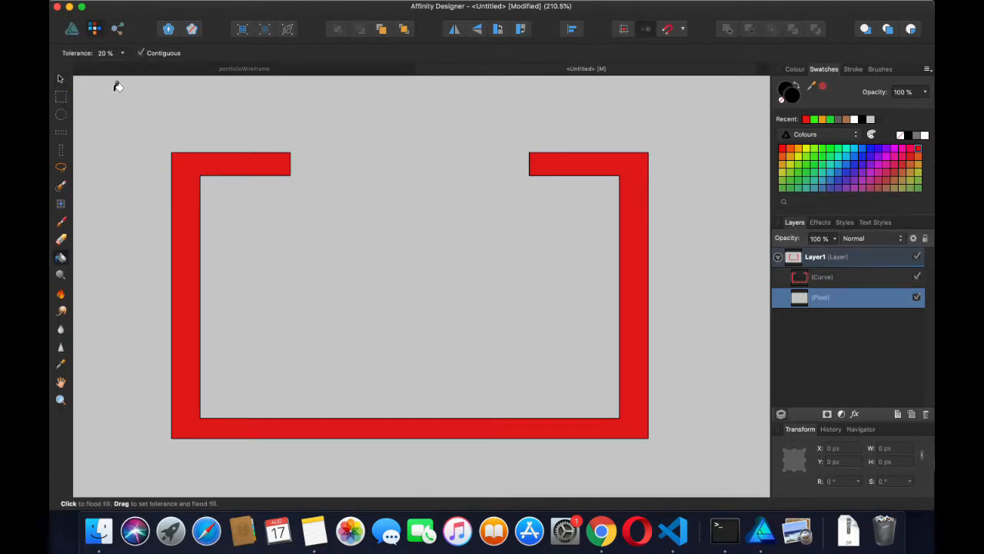
{"action": "left_click", "coordinate": [117, 86]}
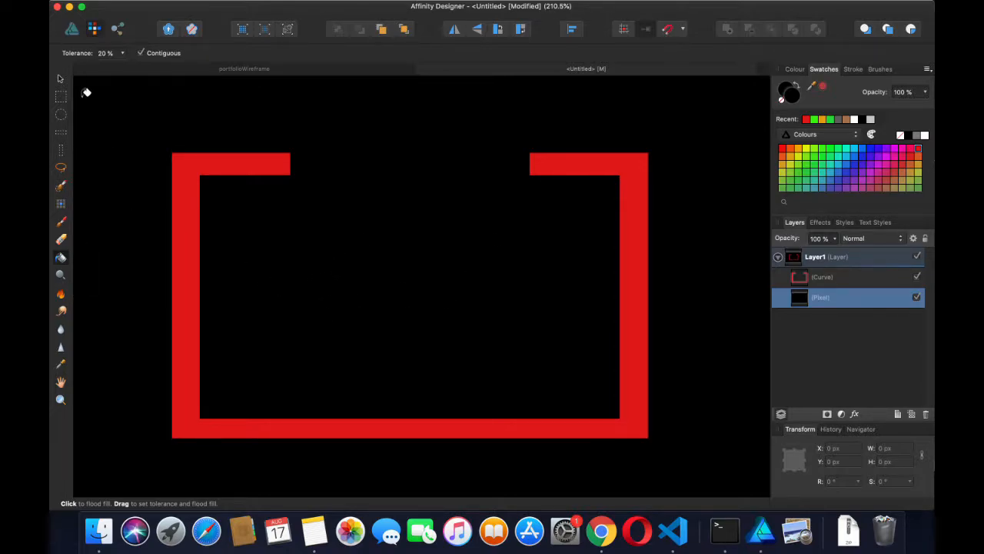
{"action": "left_click", "coordinate": [71, 29]}
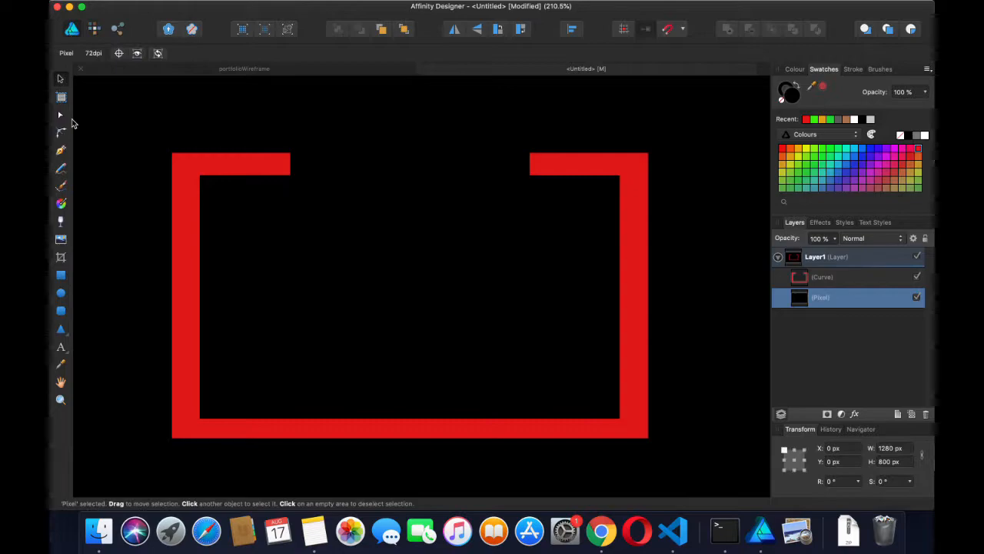
Add Painter-font artistic text reading 'Hello' with a '>' swash underline inside the frame
{"action": "left_click", "coordinate": [61, 350]}
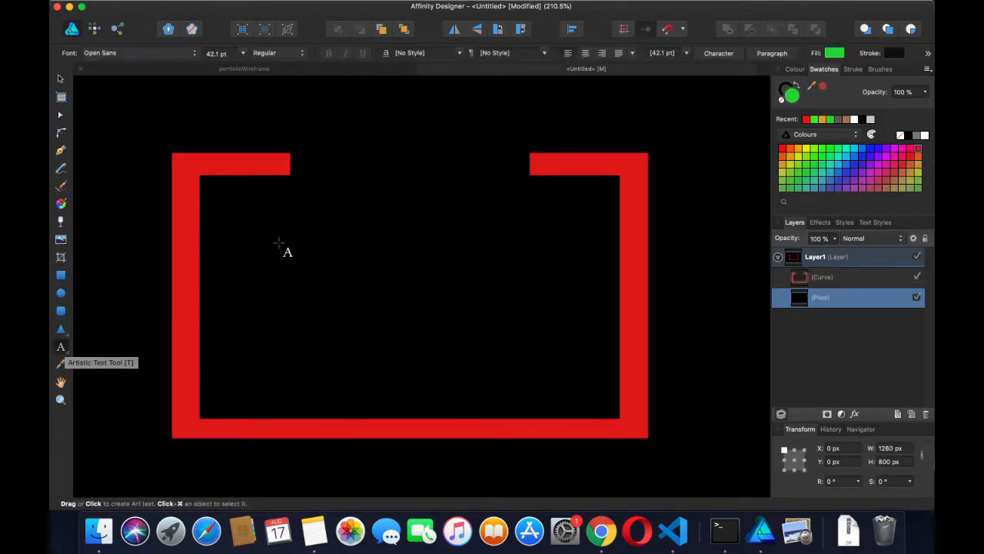
{"action": "left_click_drag", "start_coordinate": [253, 227], "coordinate": [262, 344]}
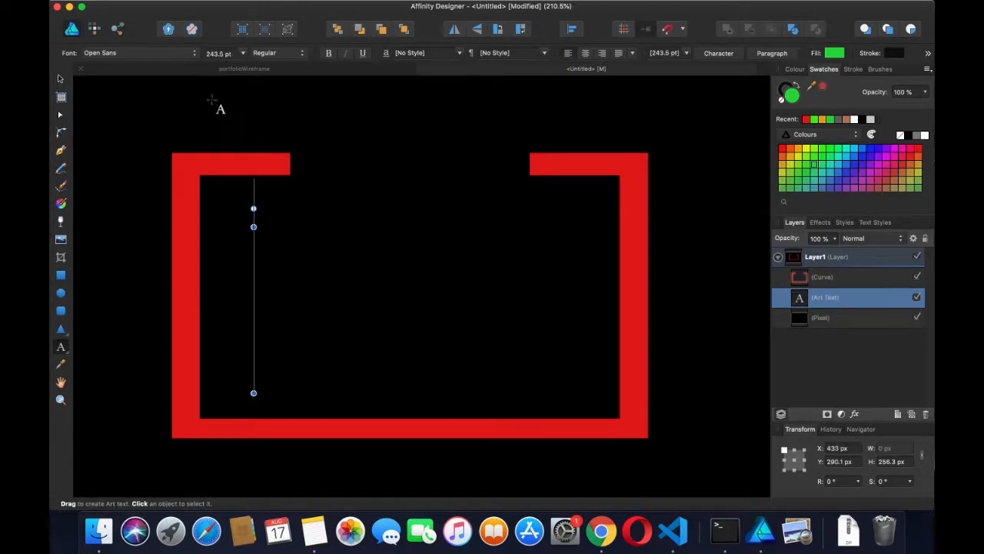
{"action": "left_click", "coordinate": [187, 54]}
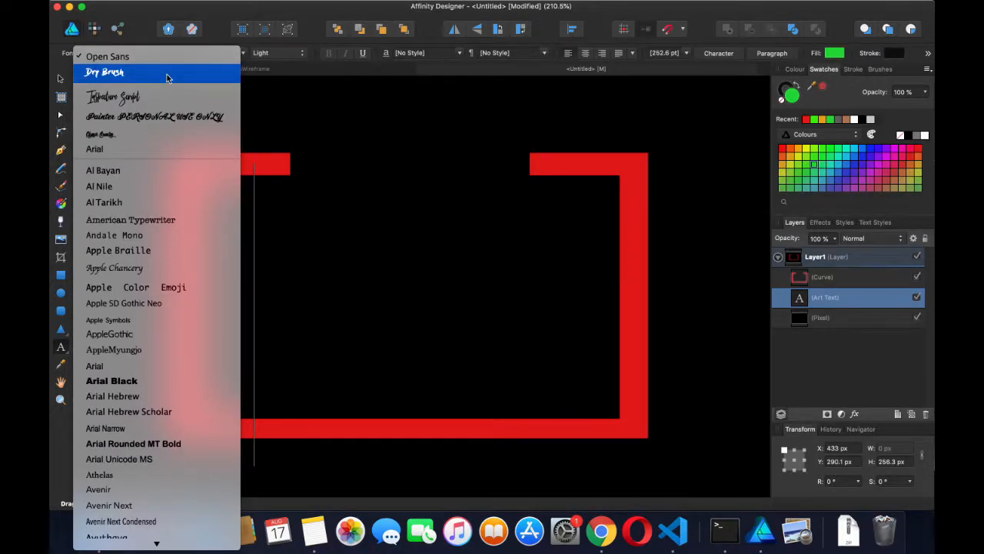
{"action": "left_click", "coordinate": [162, 116]}
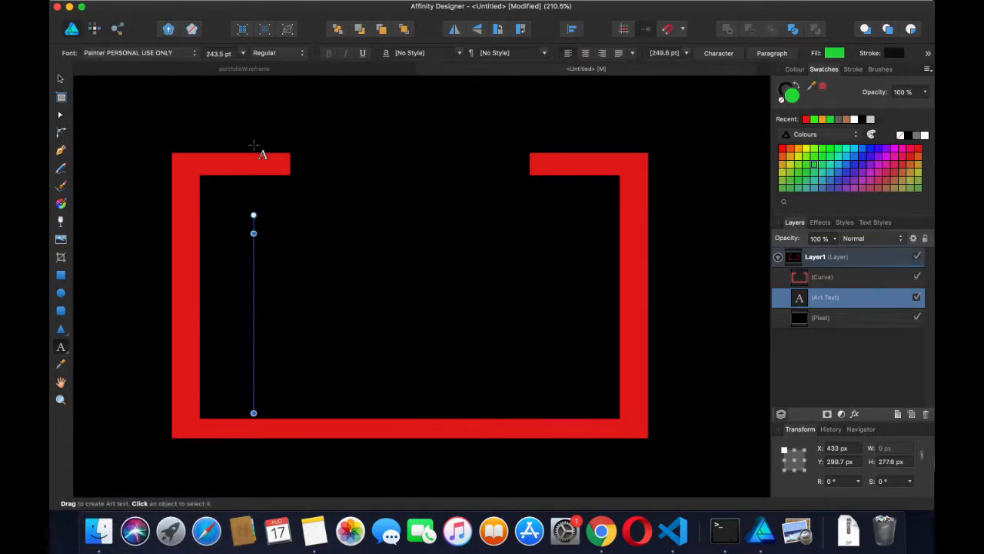
{"action": "type", "text": "Hello W"}
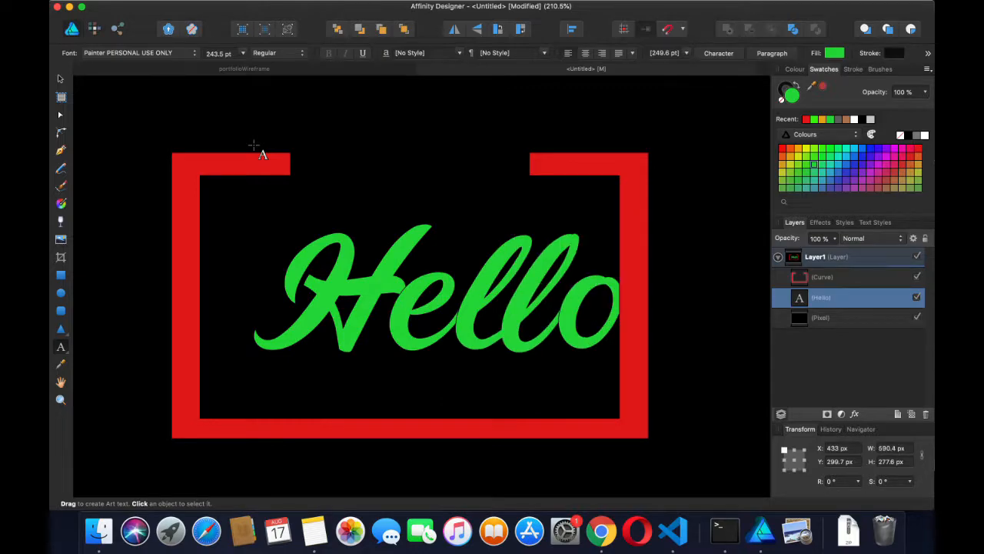
{"action": "key", "text": "BackSpace"}
{"action": "key", "text": "BackSpace"}
{"action": "key", "text": "BackSpace"}
{"action": "key", "text": "BackSpace"}
{"action": "key", "text": "BackSpace"}
{"action": "key", "text": "BackSpace"}
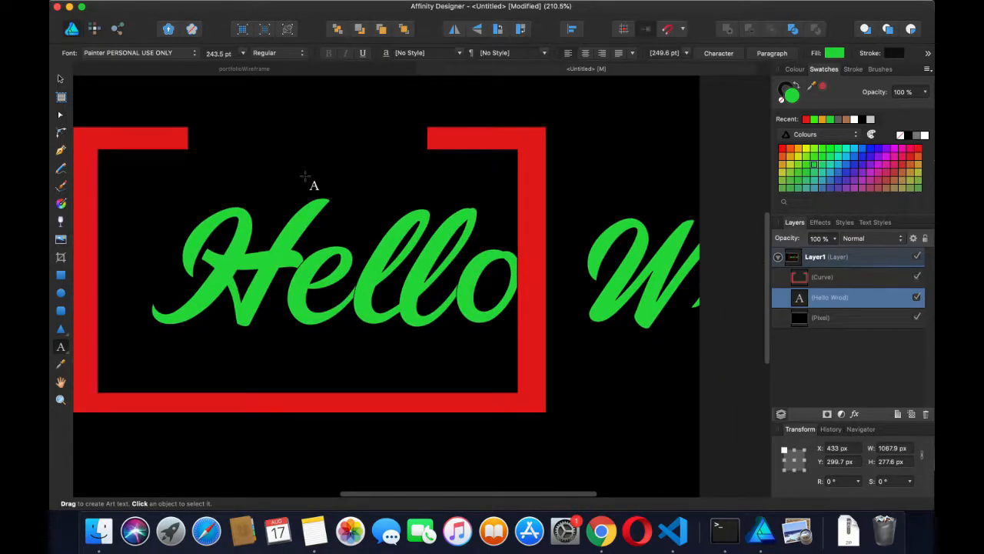
{"action": "type", "text": ">"}
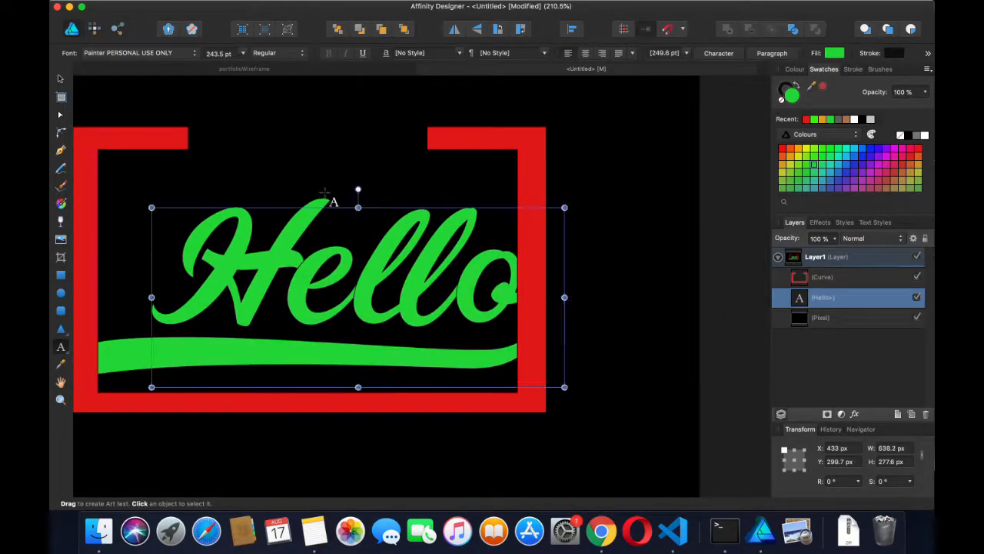
{"action": "scroll", "coordinate": [351, 194], "scroll_direction": "down", "scroll_amount": 2}
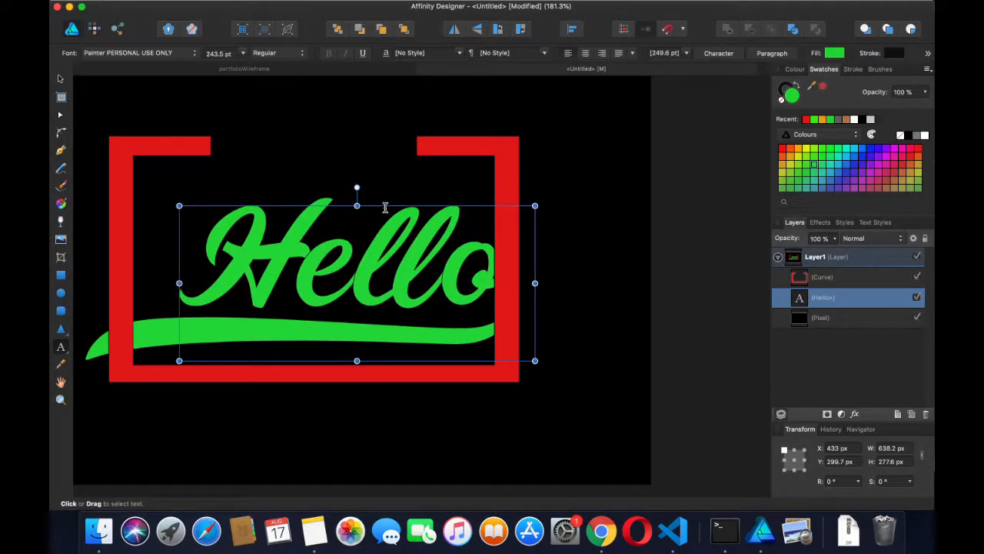
Drag Hello up and to the left, then select it together with the red frame
{"action": "left_click_drag", "start_coordinate": [372, 201], "coordinate": [342, 176]}
{"action": "scroll", "coordinate": [341, 176], "scroll_direction": "left", "scroll_amount": 3}
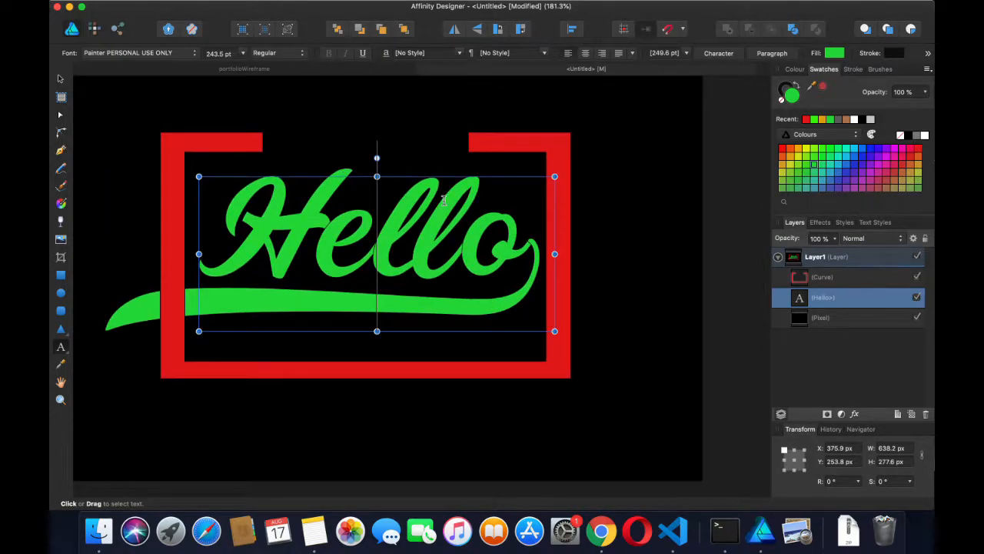
{"action": "left_click", "coordinate": [236, 144], "text": "shift"}
{"action": "right_click", "coordinate": [261, 198]}
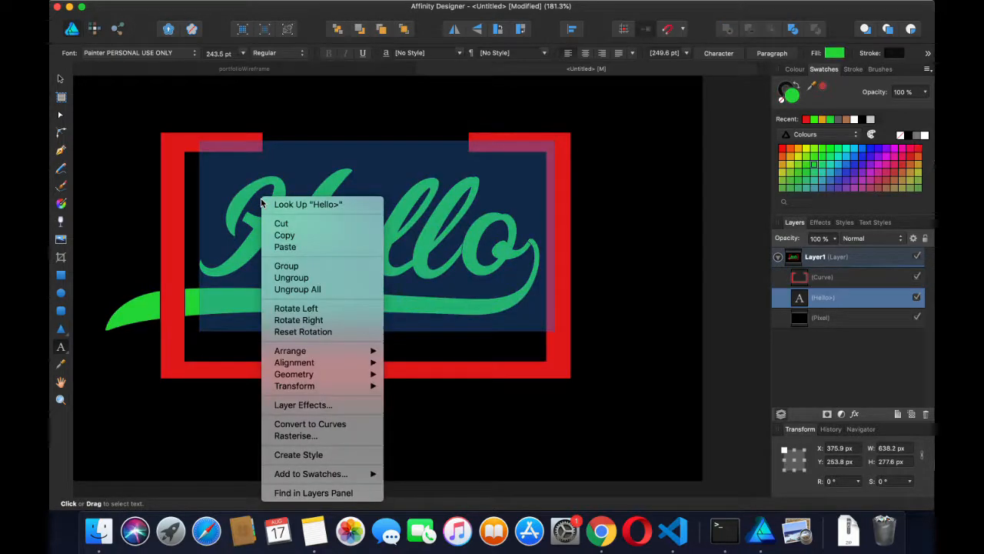
{"action": "left_click", "coordinate": [223, 125]}
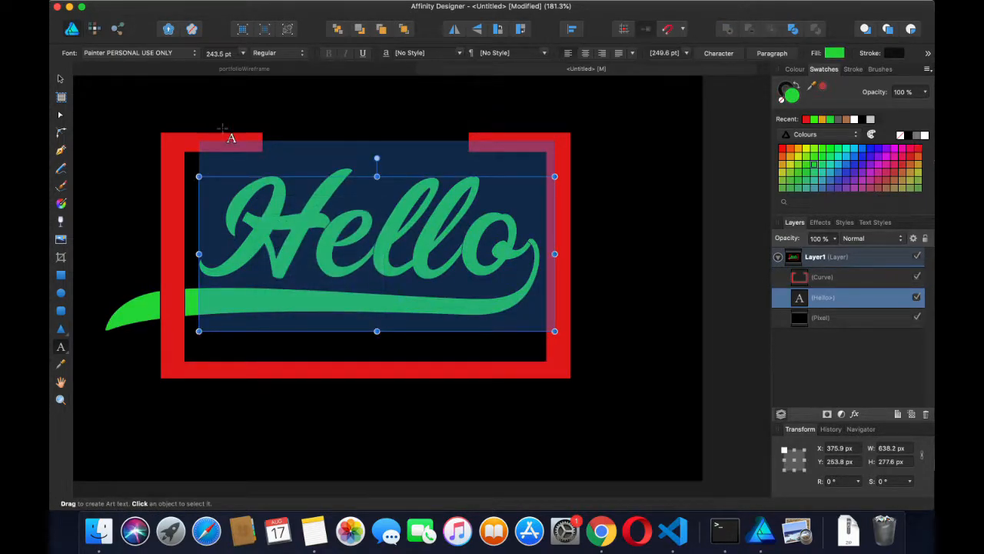
{"action": "left_click", "coordinate": [231, 143], "text": "shift"}
{"action": "right_click", "coordinate": [251, 202]}
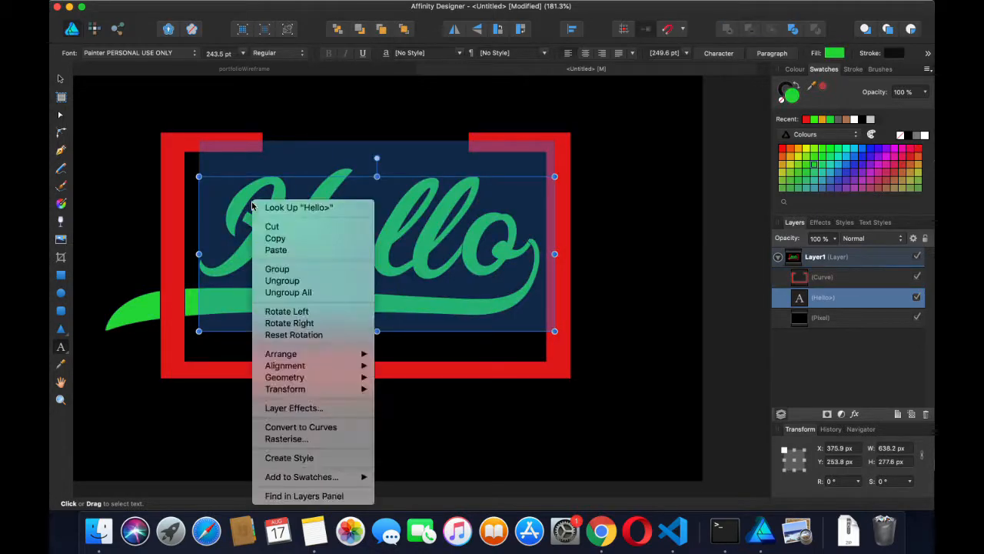
{"action": "left_click", "coordinate": [217, 147]}
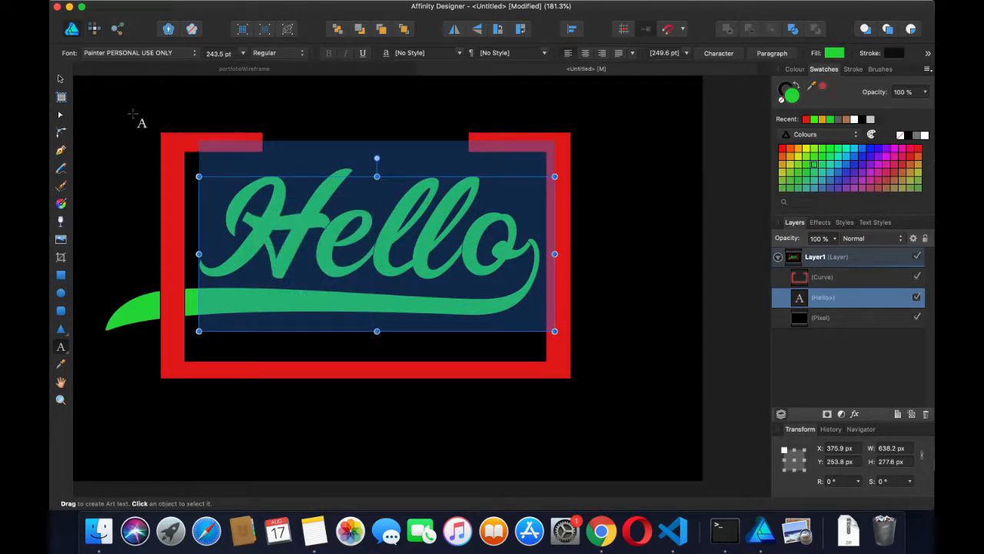
Align Hello and the red frame by horizontal centre and by top
{"action": "left_click", "coordinate": [61, 80]}
{"action": "left_click", "coordinate": [208, 146], "text": "shift"}
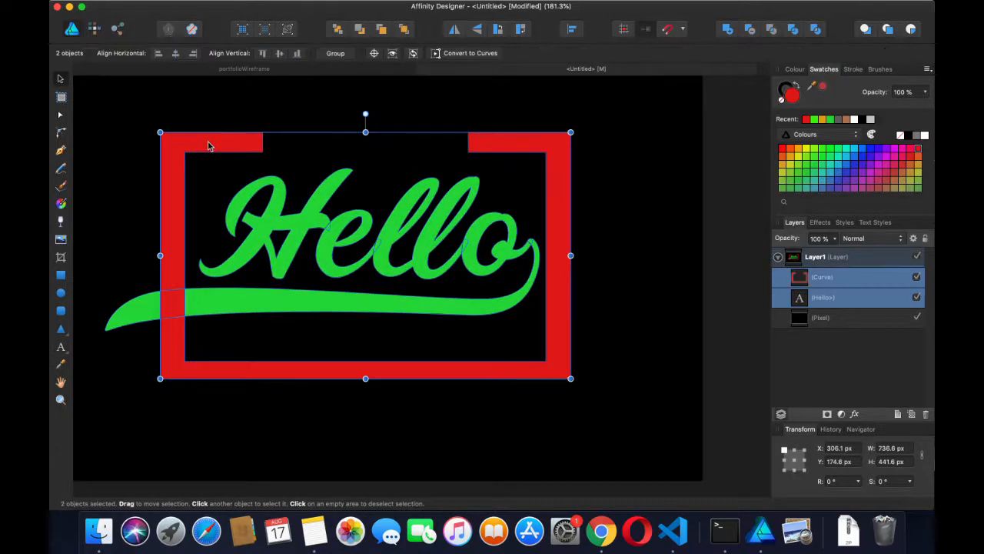
{"action": "right_click", "coordinate": [268, 263]}
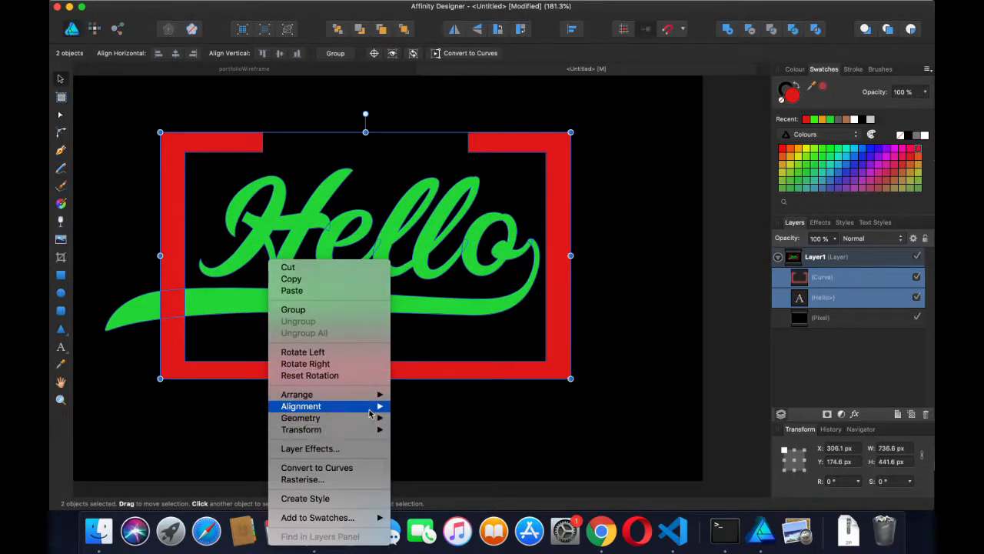
{"action": "mouse_move", "coordinate": [383, 413]}
{"action": "left_click", "coordinate": [429, 419]}
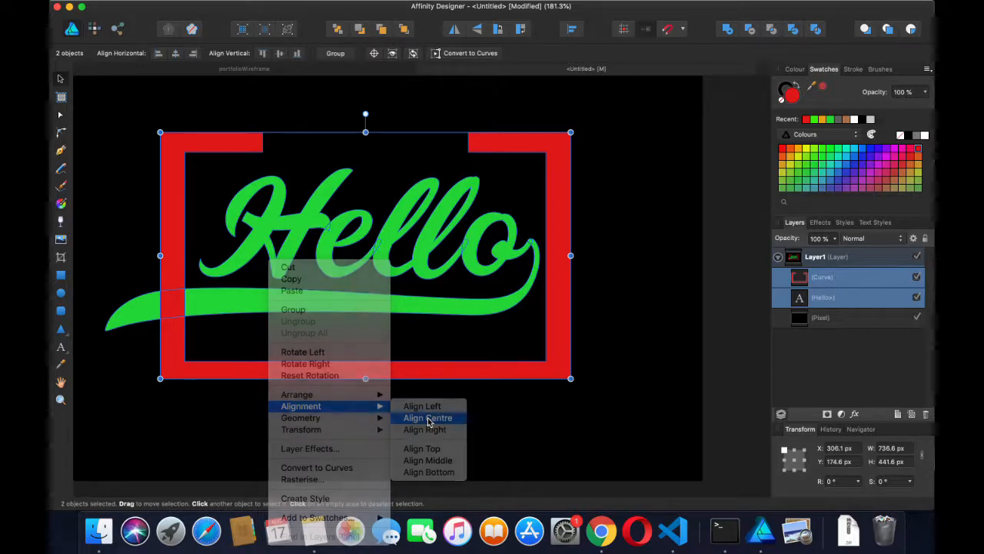
{"action": "right_click", "coordinate": [399, 260]}
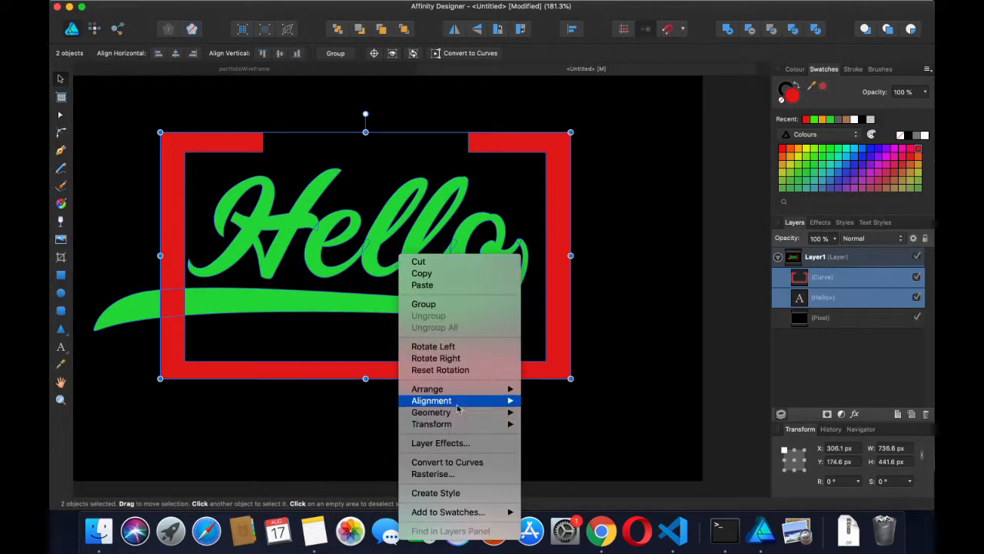
{"action": "mouse_move", "coordinate": [507, 401]}
{"action": "left_click", "coordinate": [549, 444]}
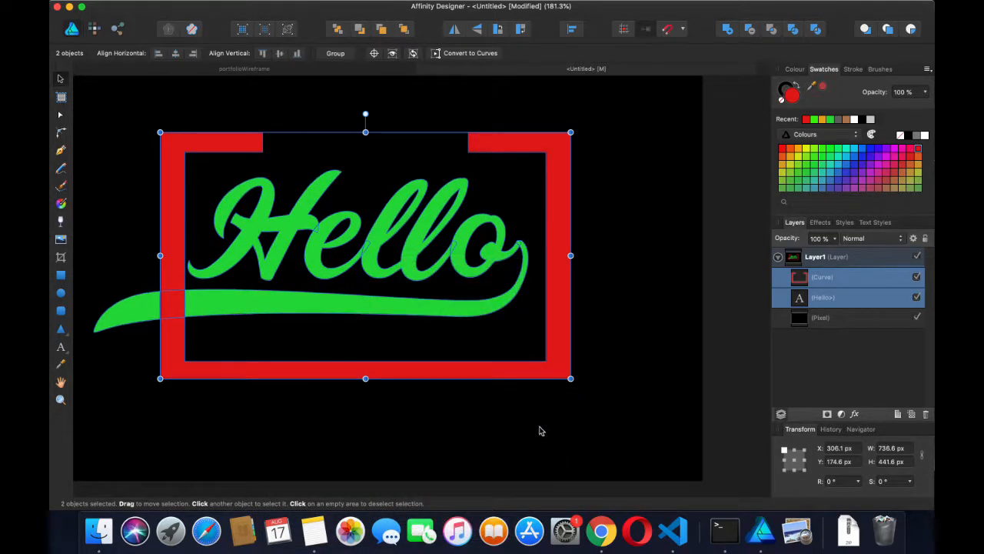
Move the Hello text to the front, in front of the red frame
{"action": "left_click", "coordinate": [427, 227]}
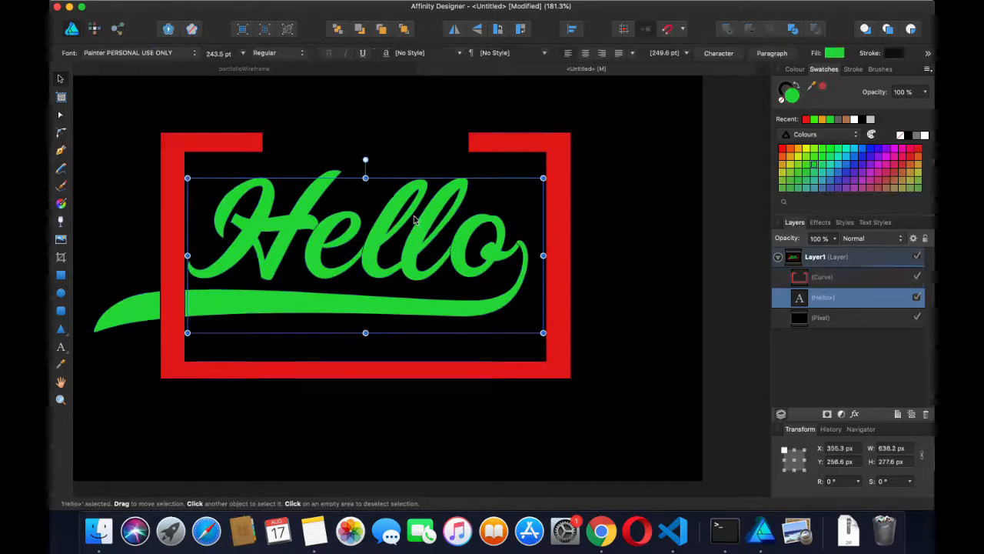
{"action": "right_click", "coordinate": [429, 226]}
{"action": "mouse_move", "coordinate": [484, 364]}
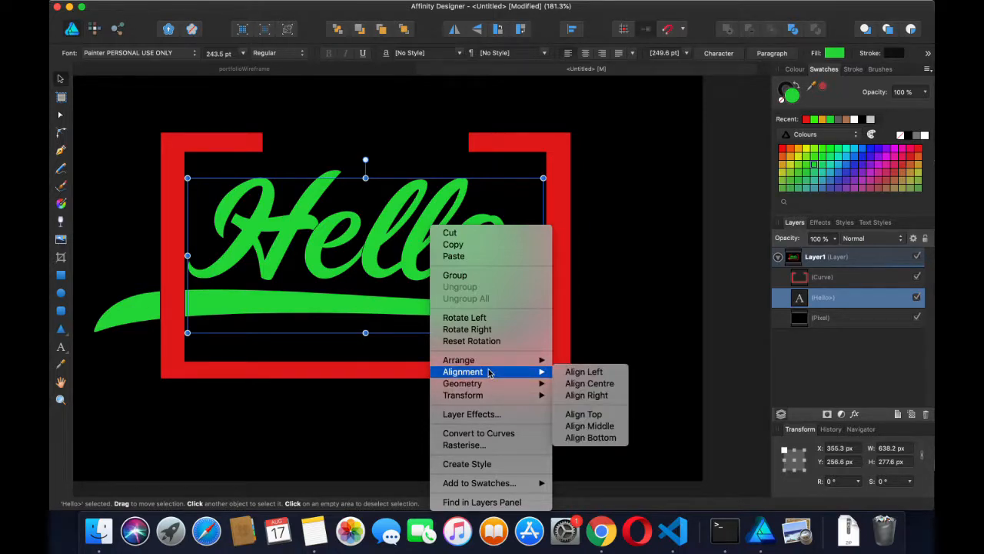
{"action": "mouse_move", "coordinate": [520, 361]}
{"action": "left_click", "coordinate": [569, 361]}
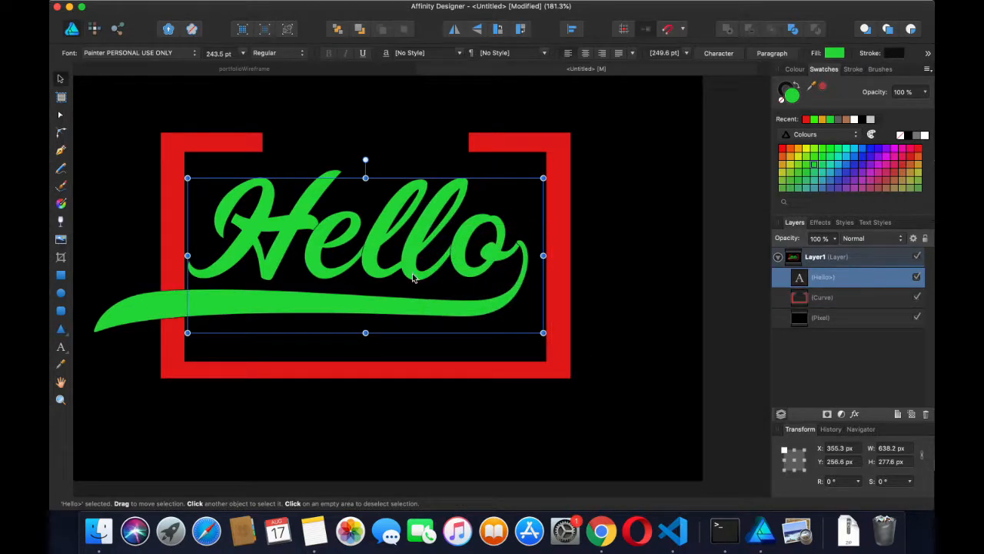
{"action": "left_click", "coordinate": [285, 148]}
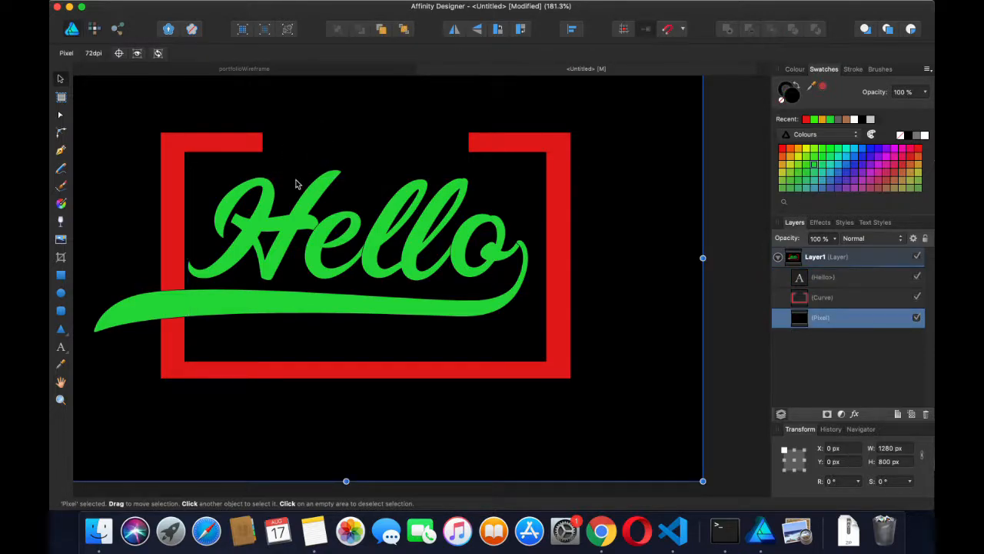
{"action": "scroll", "coordinate": [297, 183], "scroll_direction": "left", "scroll_amount": 3}
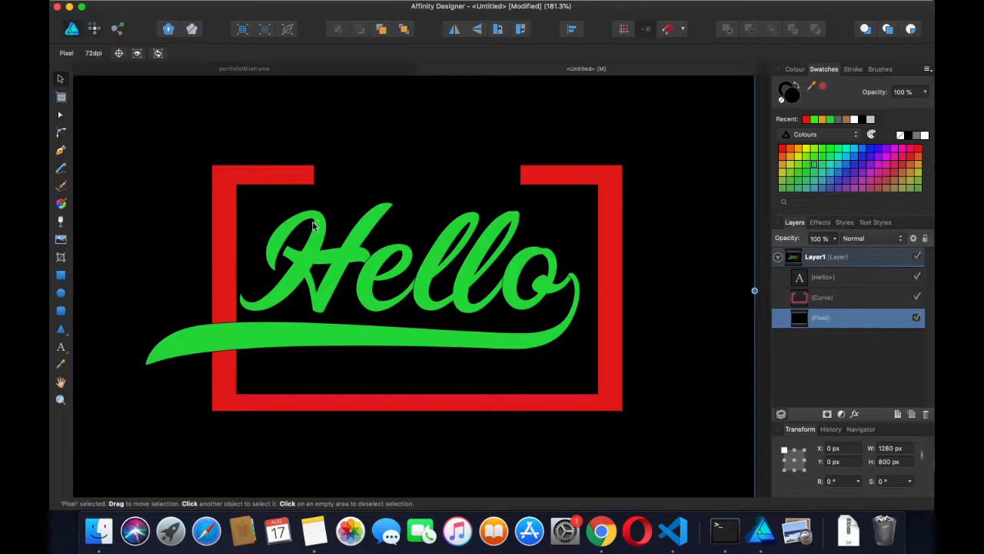
{"action": "left_click", "coordinate": [331, 69]}
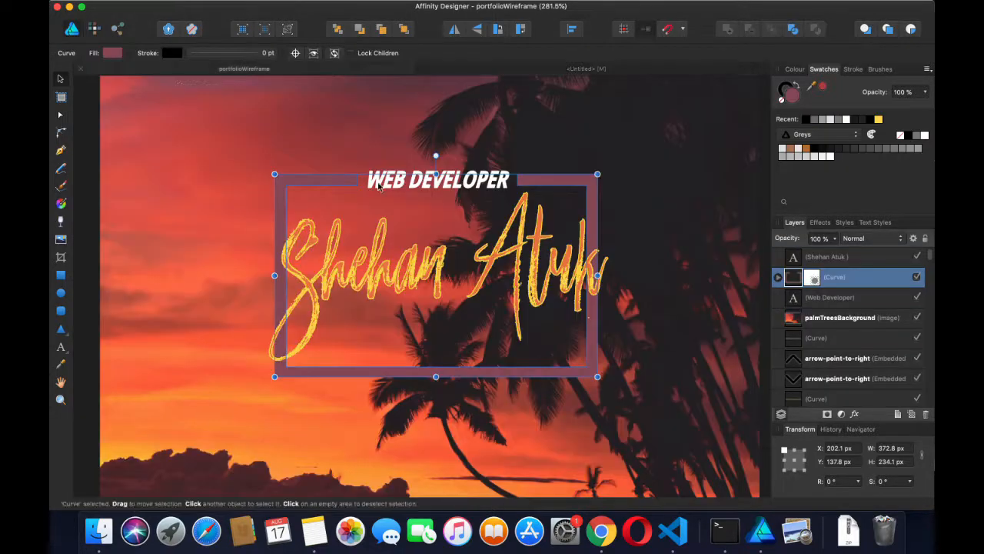
{"action": "left_click", "coordinate": [504, 72]}
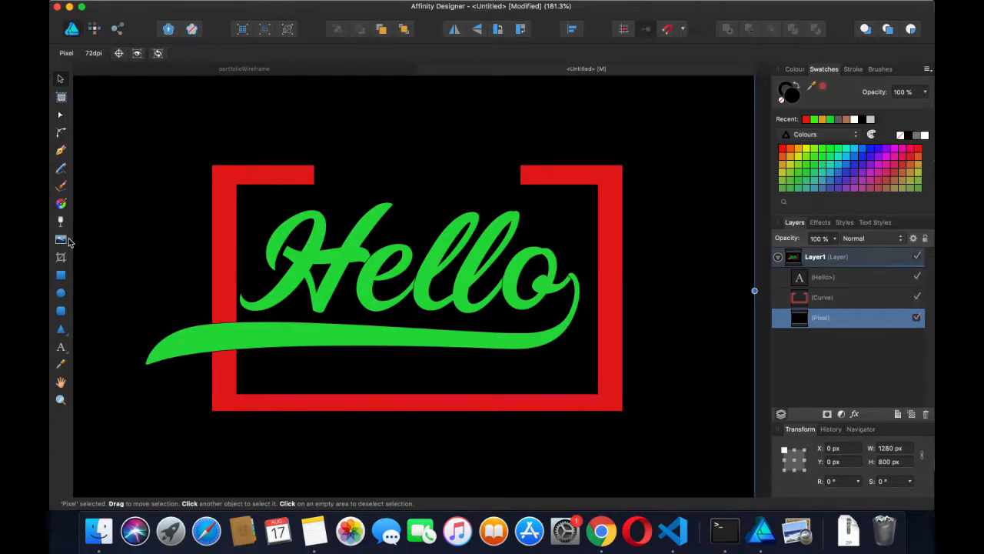
{"action": "left_click", "coordinate": [60, 347]}
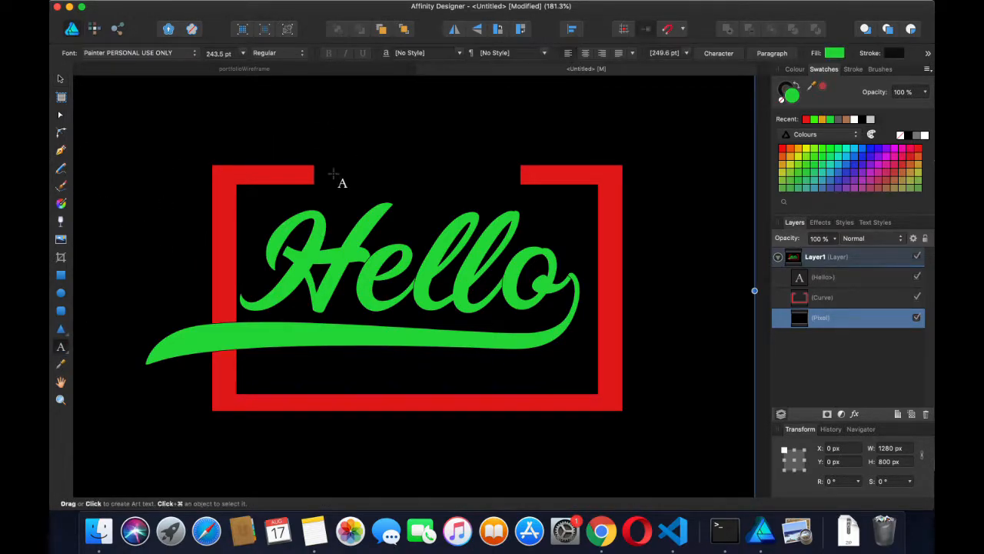
Start a white Open Sans text object in the frame's top gap above Hello
{"action": "left_click_drag", "start_coordinate": [334, 165], "coordinate": [347, 193]}
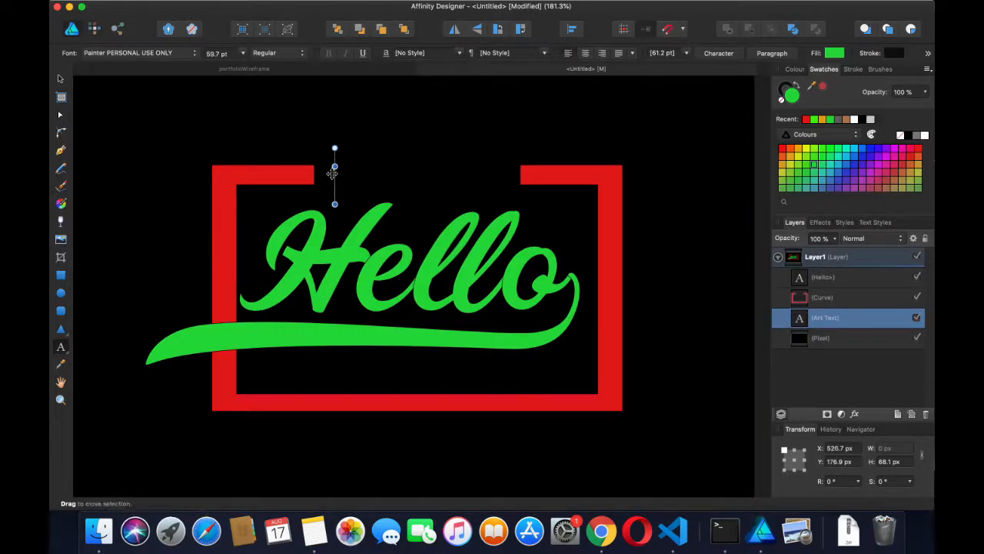
{"action": "left_click", "coordinate": [194, 54]}
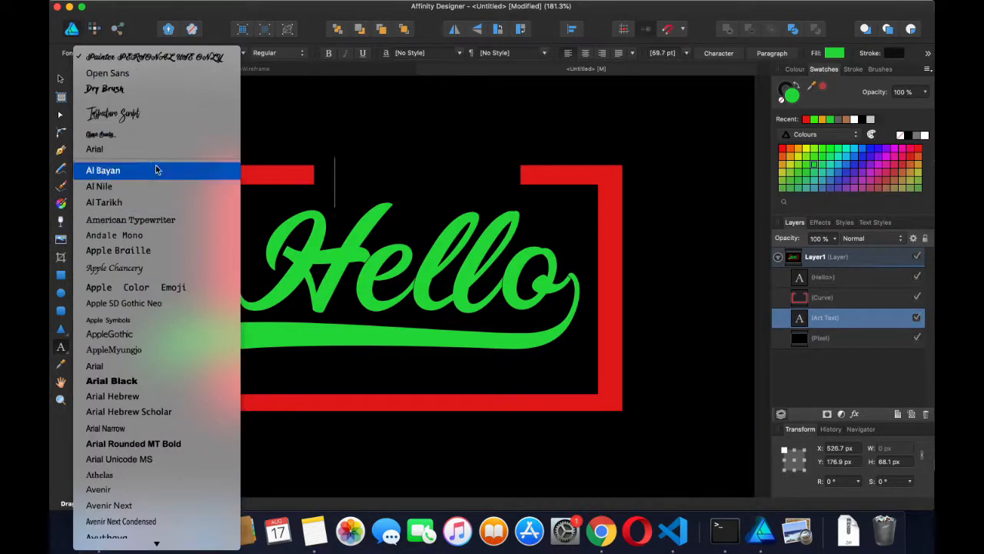
{"action": "left_click", "coordinate": [152, 73]}
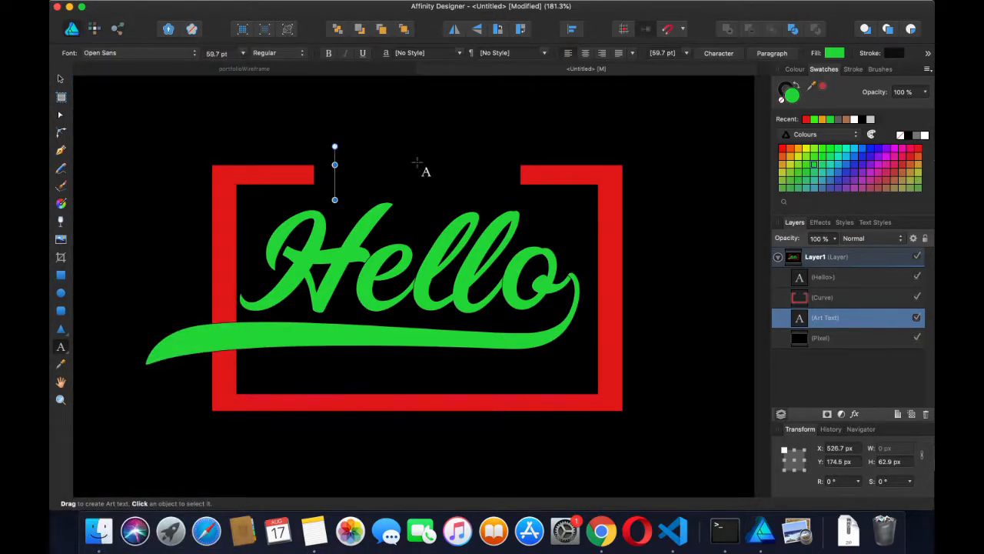
{"action": "left_click", "coordinate": [854, 120]}
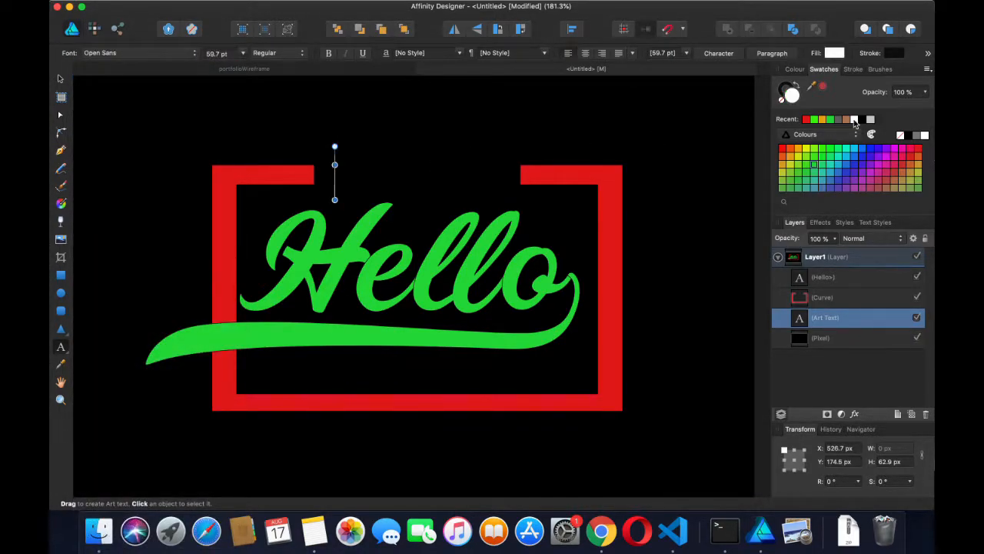
Type 'WORLD', then select it together with the red frame
{"action": "type", "text": "S"}
{"action": "key", "text": "BackSpace"}
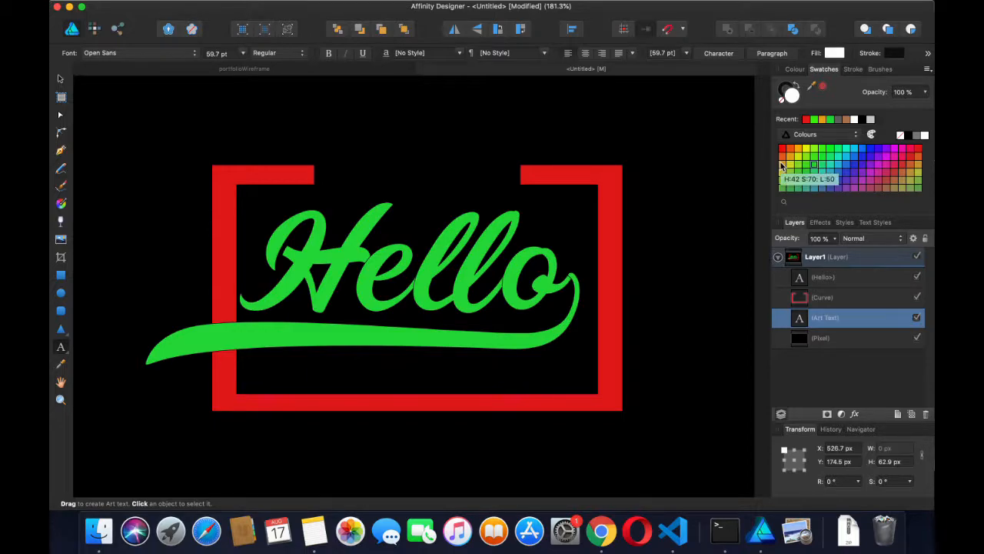
{"action": "type", "text": "W"}
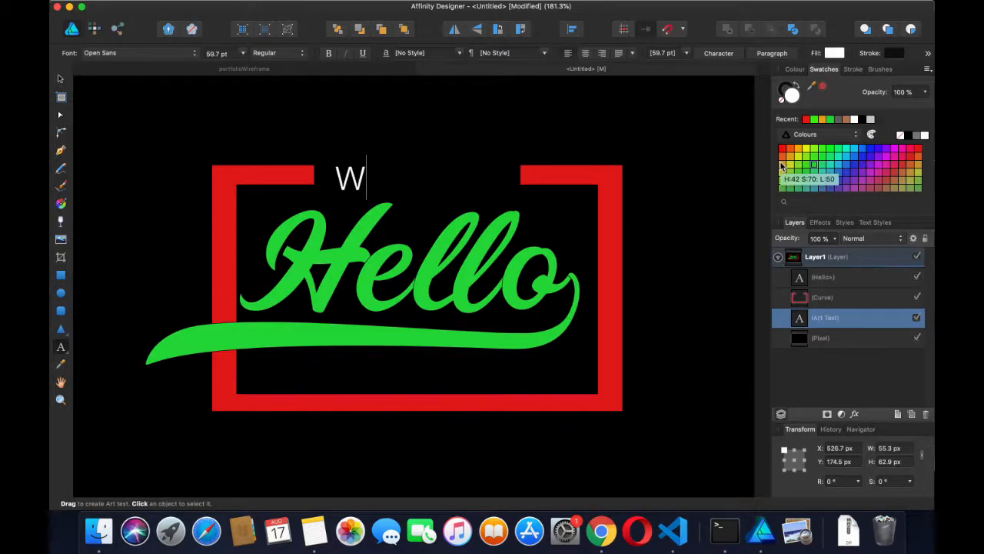
{"action": "type", "text": "ORLD"}
{"action": "key", "text": "BackSpace"}
{"action": "type", "text": "LD"}
{"action": "key", "text": "Escape"}
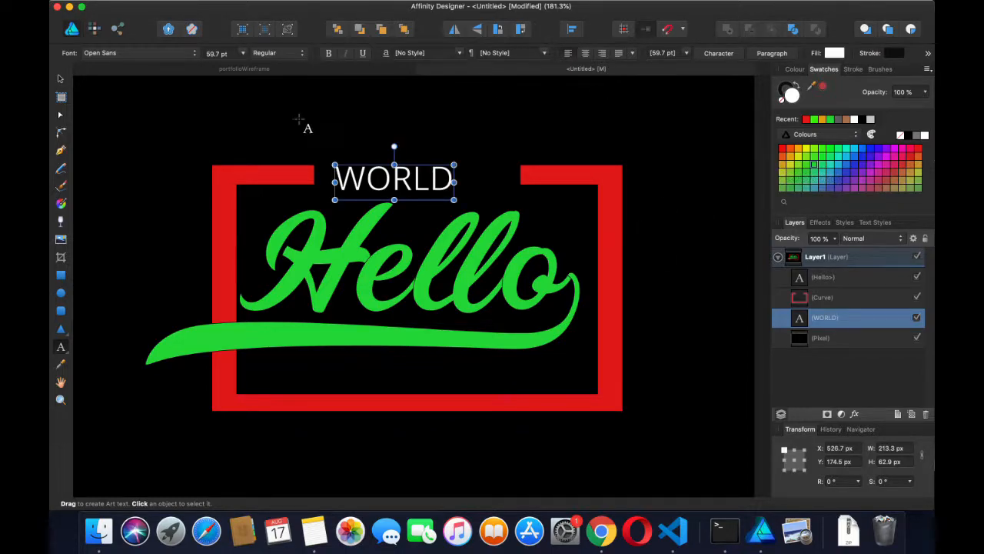
{"action": "left_click", "coordinate": [62, 79]}
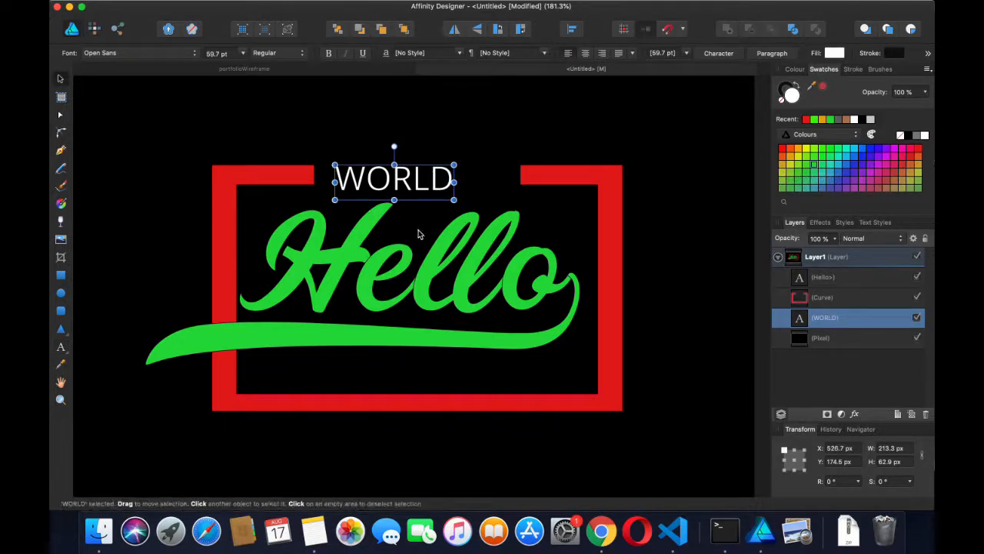
{"action": "left_click", "coordinate": [301, 183], "text": "shift"}
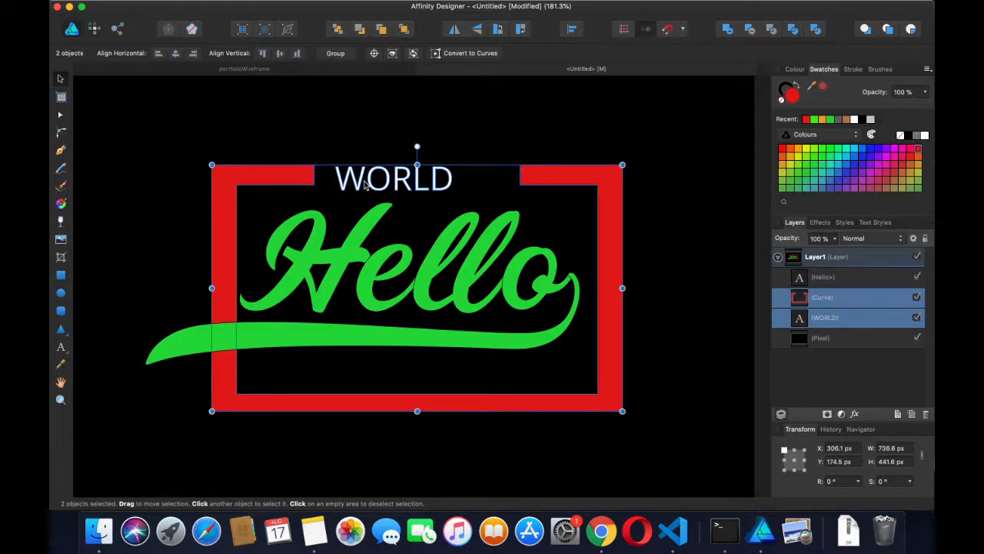
Align WORLD to the red frame's horizontal centre and top, then deselect
{"action": "right_click", "coordinate": [301, 179]}
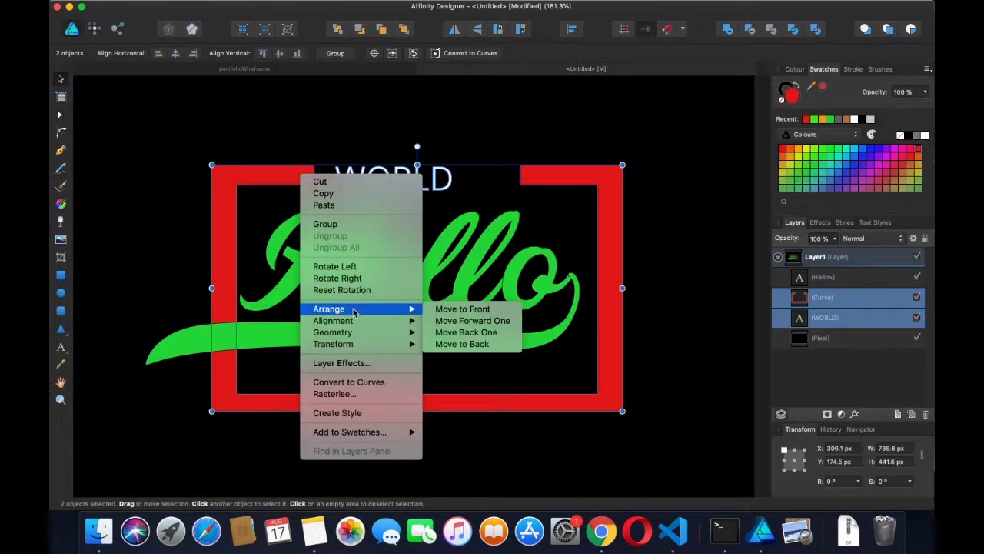
{"action": "mouse_move", "coordinate": [367, 321]}
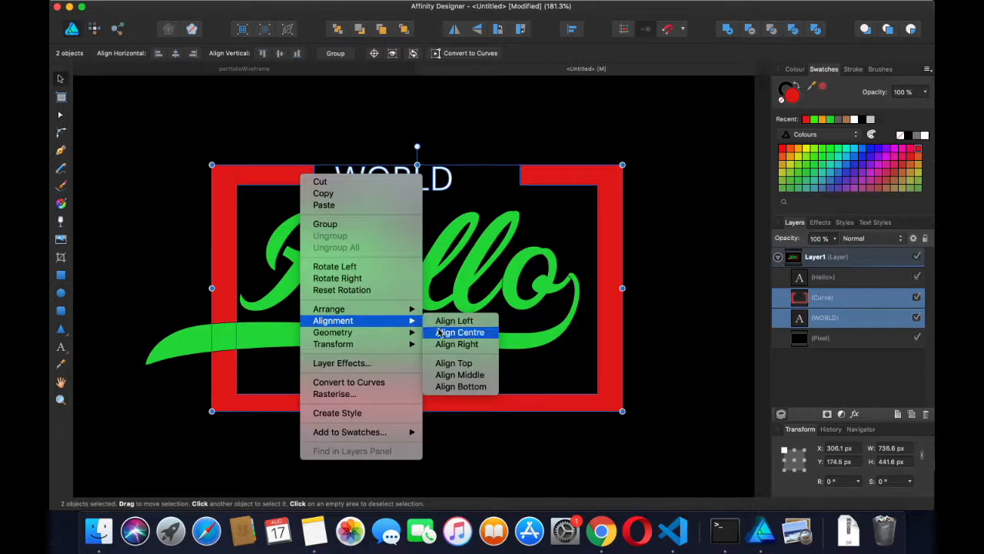
{"action": "left_click", "coordinate": [459, 332]}
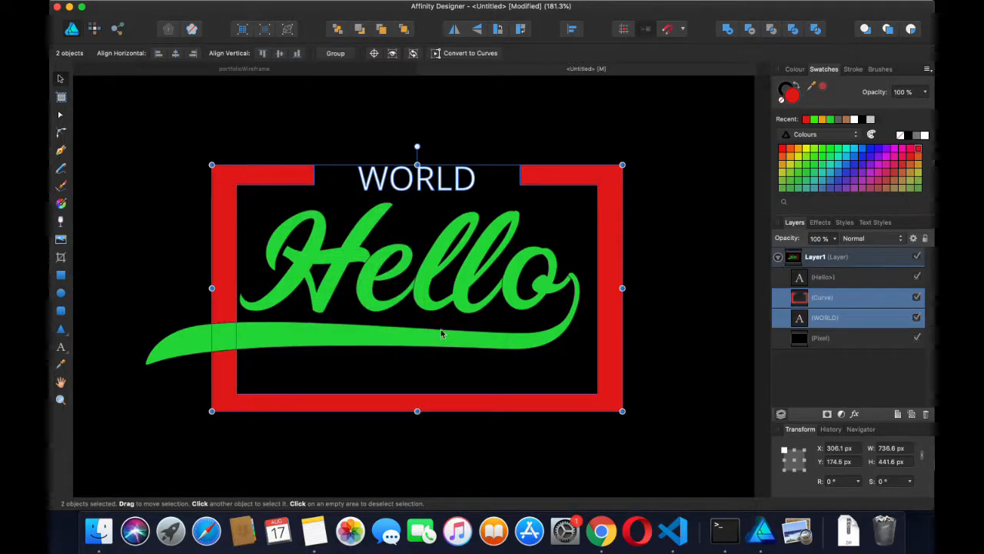
{"action": "right_click", "coordinate": [443, 180]}
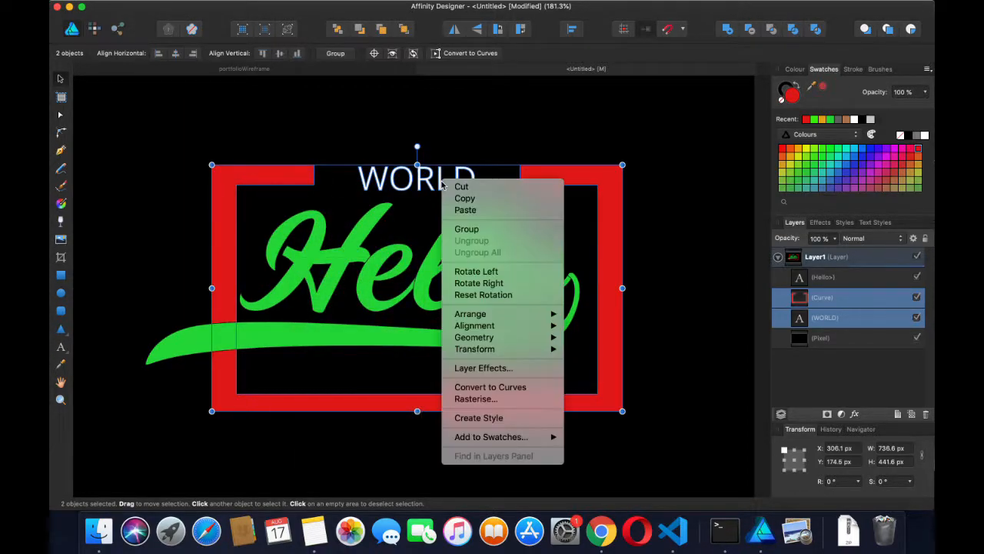
{"action": "mouse_move", "coordinate": [497, 328]}
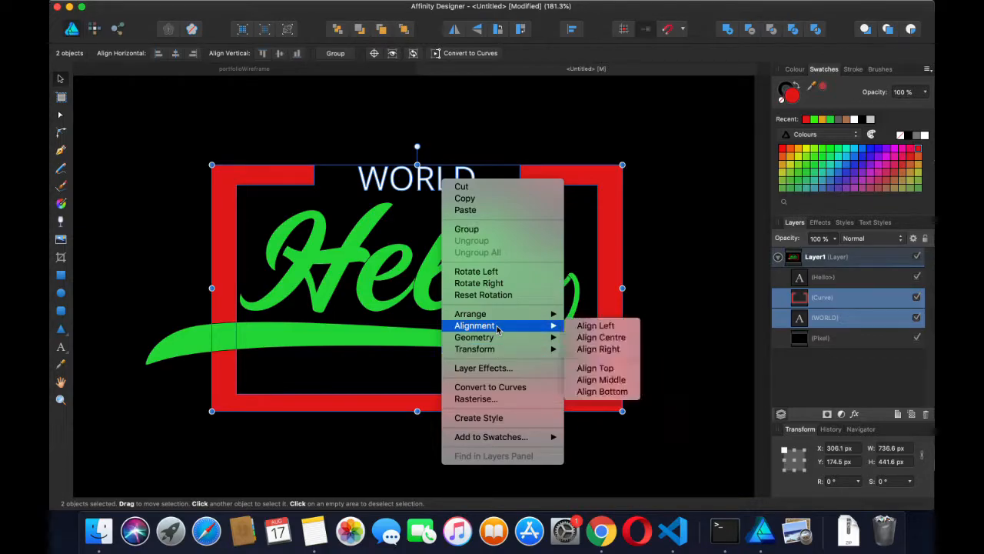
{"action": "left_click", "coordinate": [598, 368]}
{"action": "left_click", "coordinate": [497, 123]}
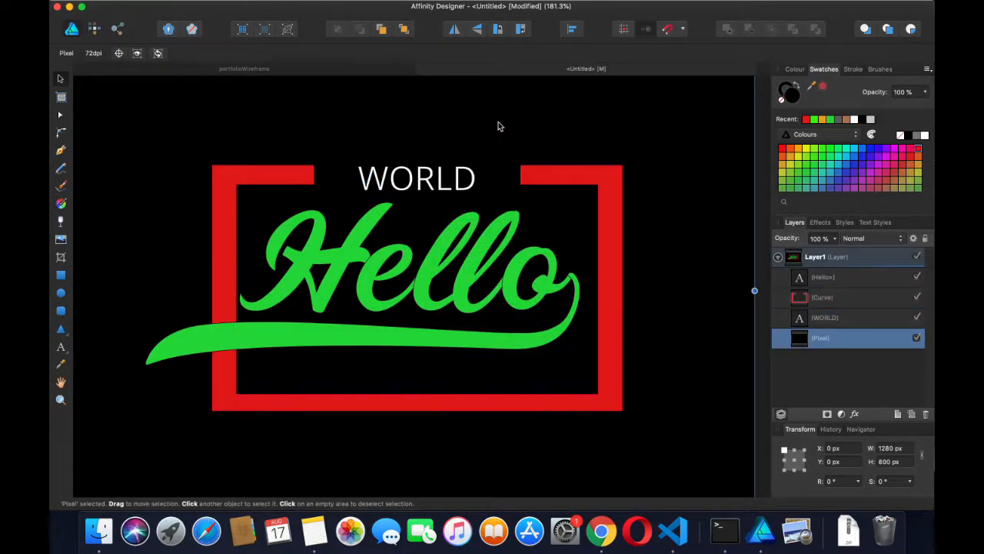
{"action": "scroll", "coordinate": [436, 192], "scroll_direction": "down", "scroll_amount": 1}
{"action": "scroll", "coordinate": [436, 193], "scroll_direction": "right", "scroll_amount": 2}
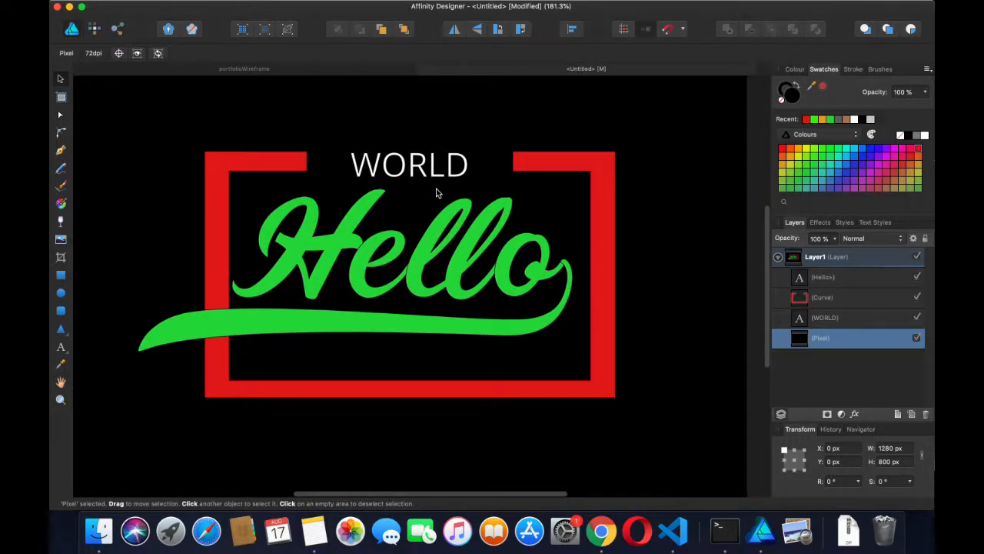
Apply the Strong character style to all of WORLD to make it bold
{"action": "left_click", "coordinate": [421, 174]}
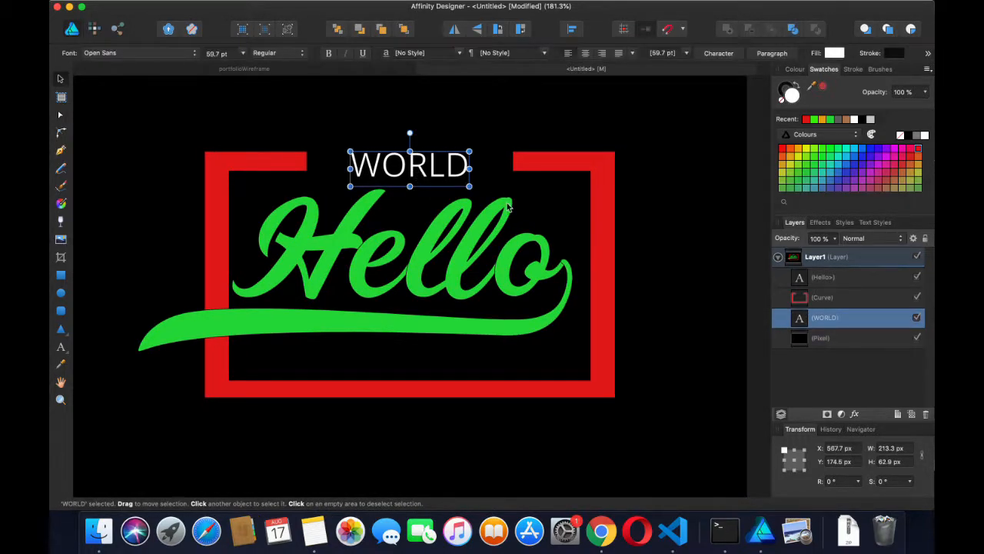
{"action": "double_click", "coordinate": [415, 165]}
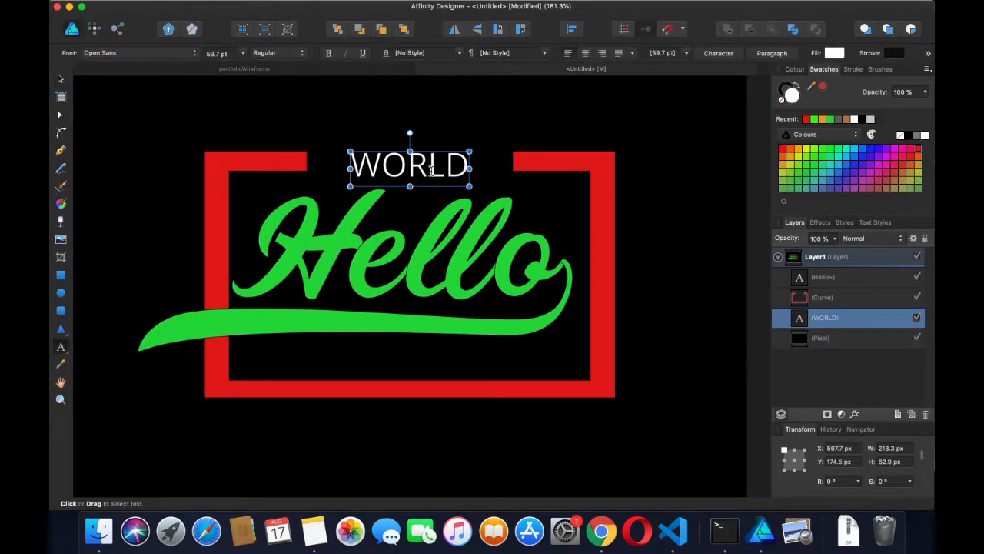
{"action": "key", "text": "super+a"}
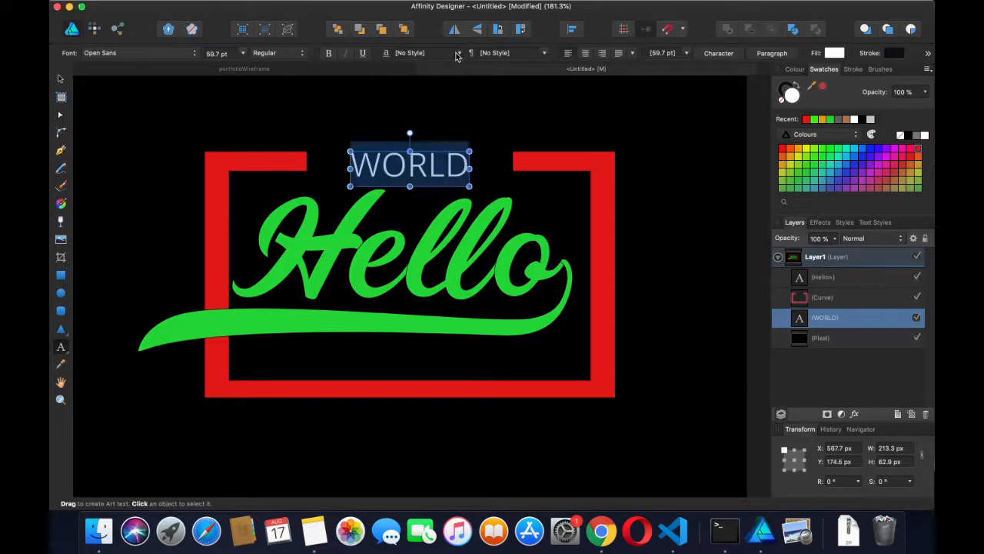
{"action": "left_click", "coordinate": [459, 53]}
{"action": "left_click", "coordinate": [433, 103]}
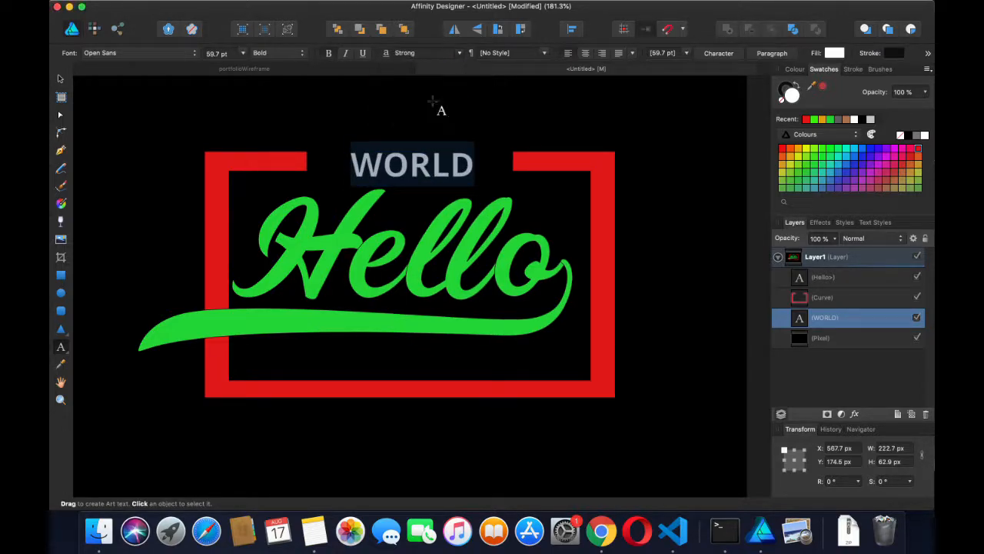
Rotate the Hello lettering about 8.6 degrees and deselect it
{"action": "left_click", "coordinate": [492, 244]}
{"action": "left_click_drag", "start_coordinate": [410, 179], "coordinate": [395, 179]}
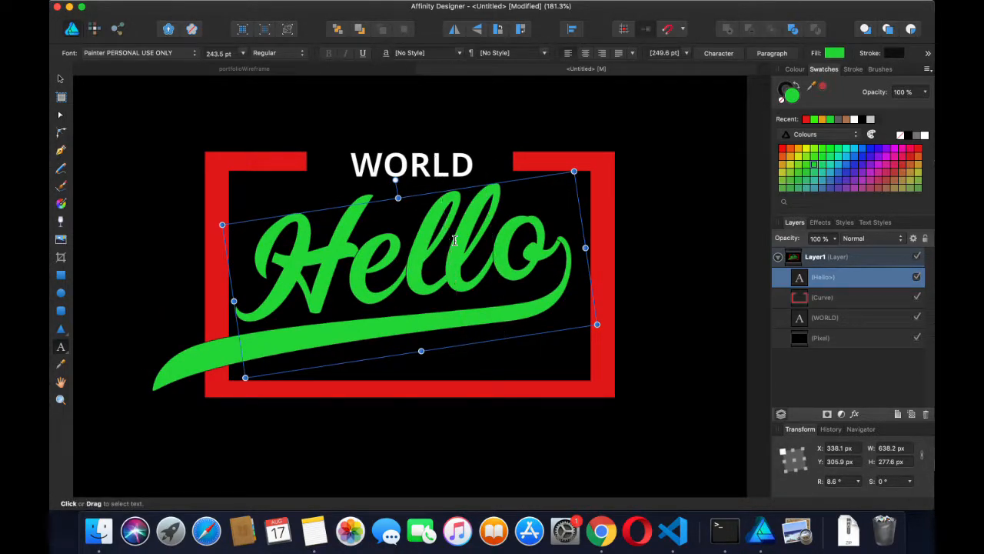
{"action": "right_click", "coordinate": [454, 240]}
{"action": "left_click", "coordinate": [575, 221]}
{"action": "left_click", "coordinate": [658, 190]}
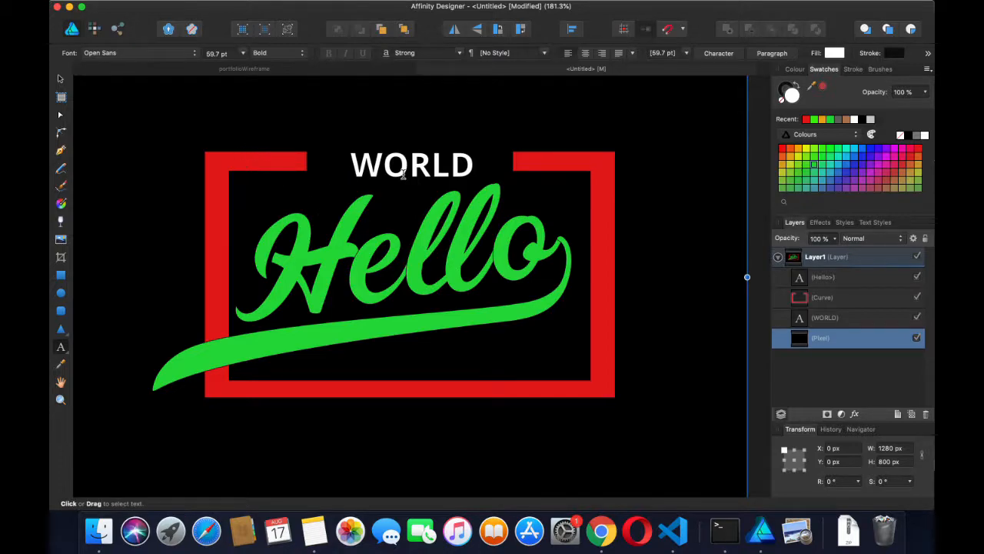
{"action": "scroll", "coordinate": [400, 185], "scroll_direction": "down", "scroll_amount": 3}
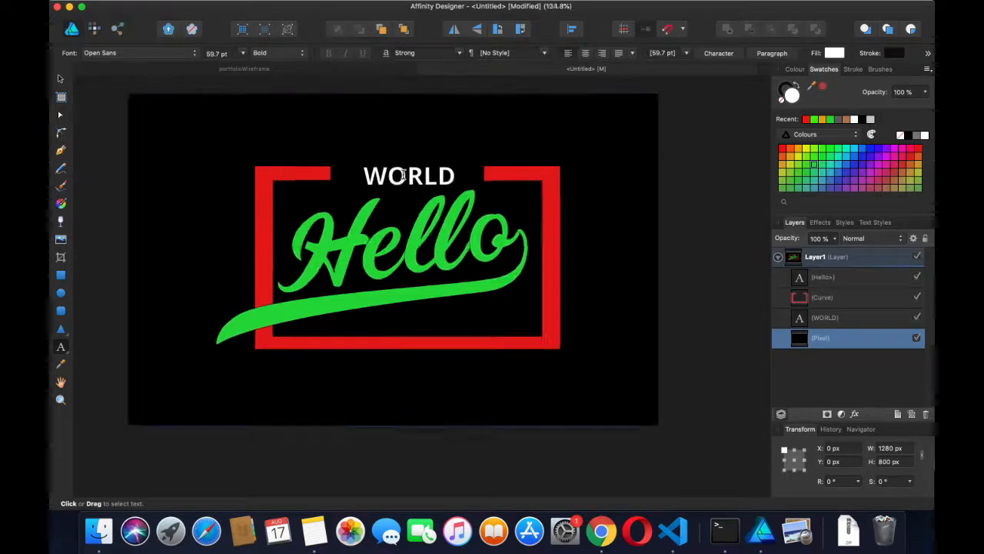
{"action": "scroll", "coordinate": [400, 162], "scroll_direction": "up", "scroll_amount": 3}
{"action": "left_click", "coordinate": [240, 143]}
{"action": "left_click", "coordinate": [62, 80]}
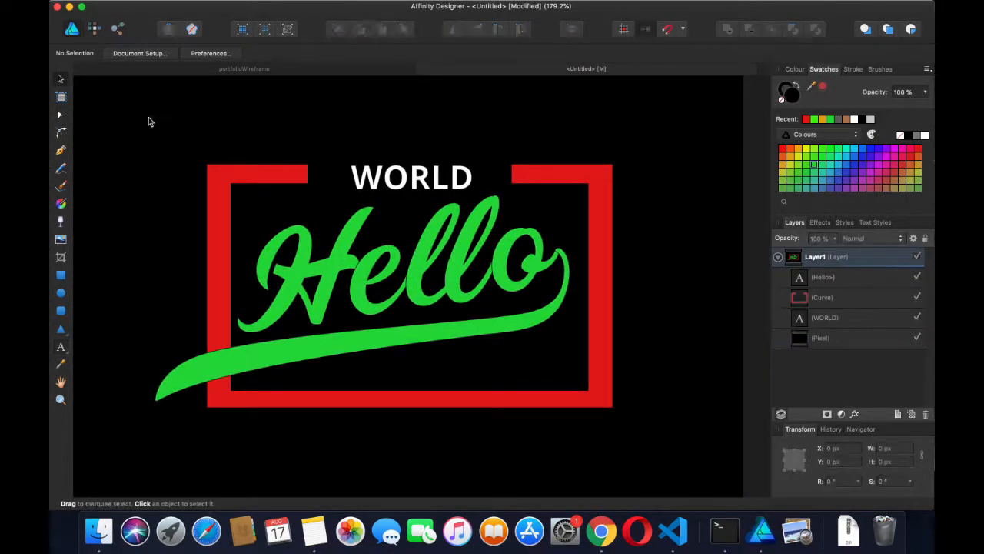
Select the red bracket frame, the WORLD text and the Hello script together
{"action": "left_click", "coordinate": [263, 177]}
{"action": "left_click", "coordinate": [372, 183], "text": "shift"}
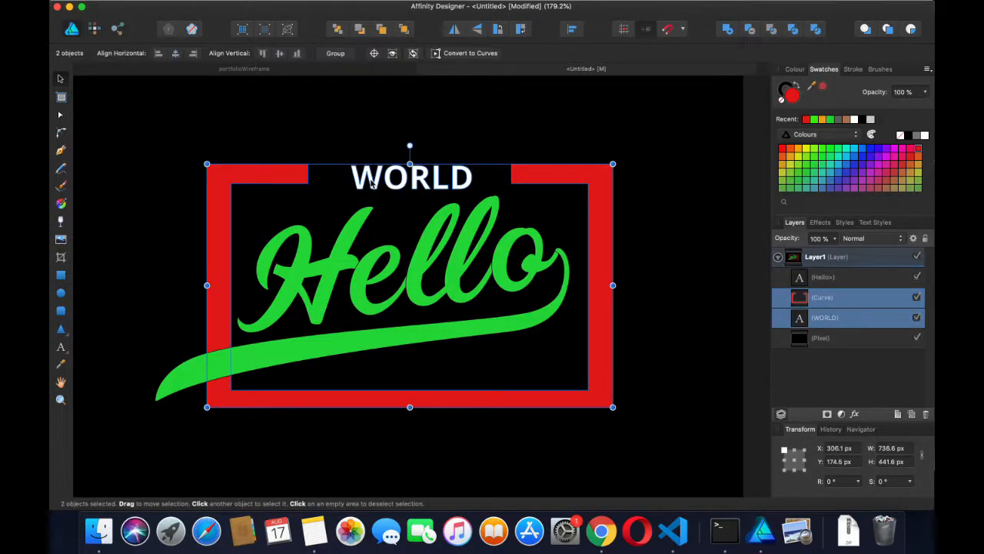
{"action": "left_click", "coordinate": [309, 273], "text": "shift"}
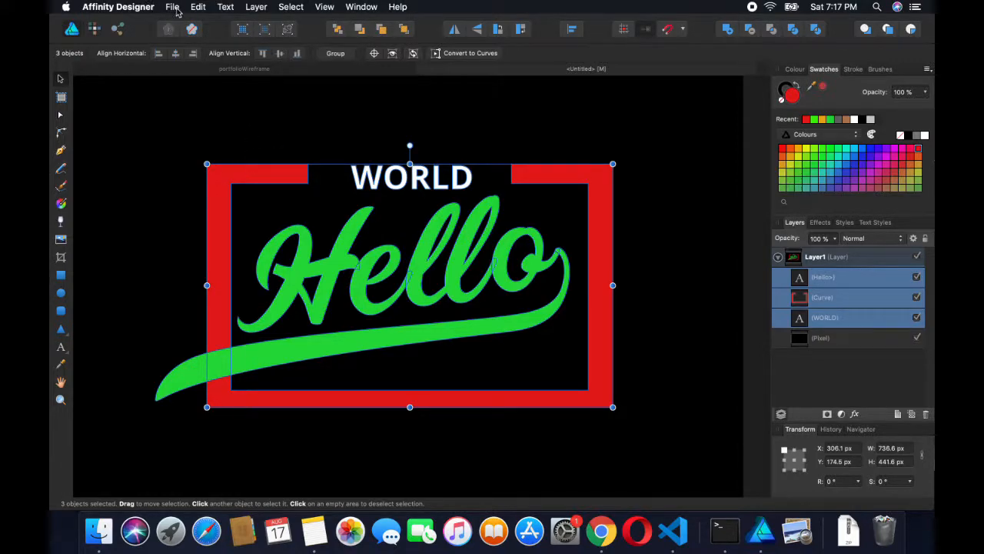
Export the document as SVG with the whole document area, leaving Raster DPI unset
{"action": "left_click", "coordinate": [174, 7]}
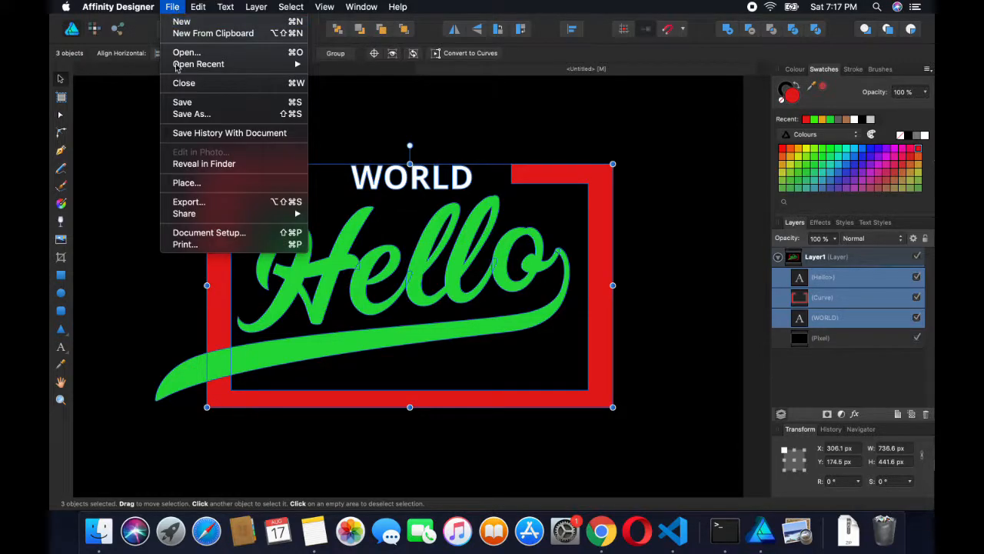
{"action": "left_click", "coordinate": [190, 202]}
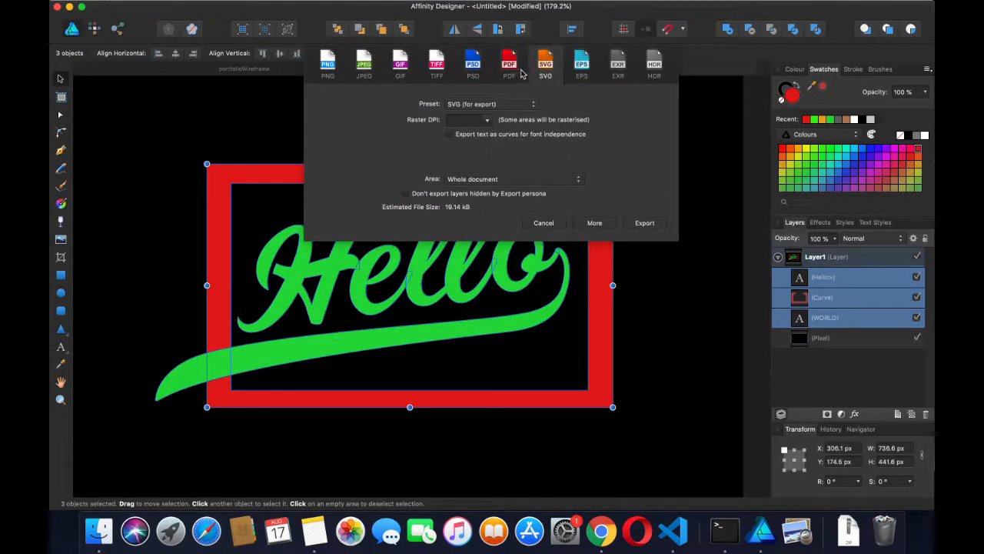
{"action": "left_click", "coordinate": [327, 66]}
{"action": "left_click", "coordinate": [545, 63]}
{"action": "left_click", "coordinate": [487, 121]}
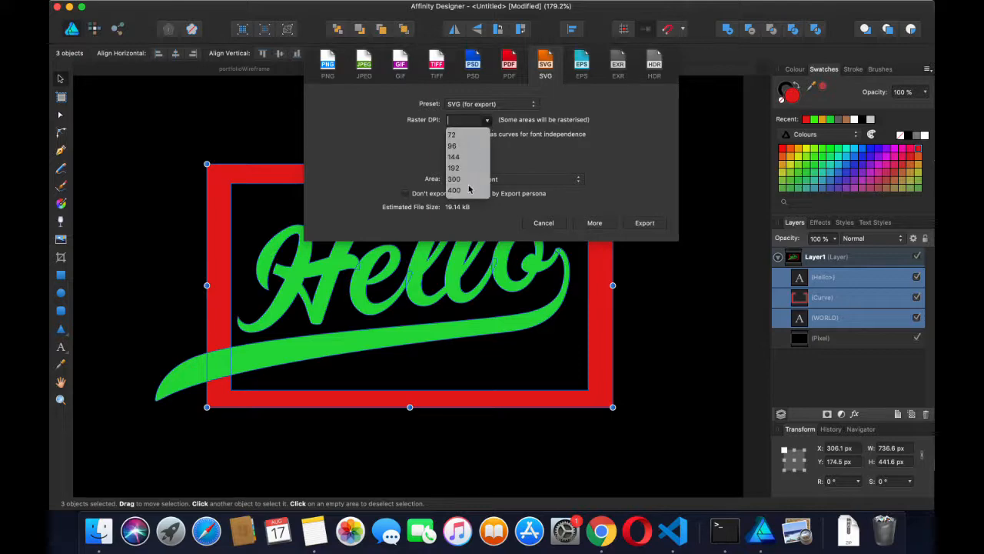
{"action": "left_click", "coordinate": [521, 156]}
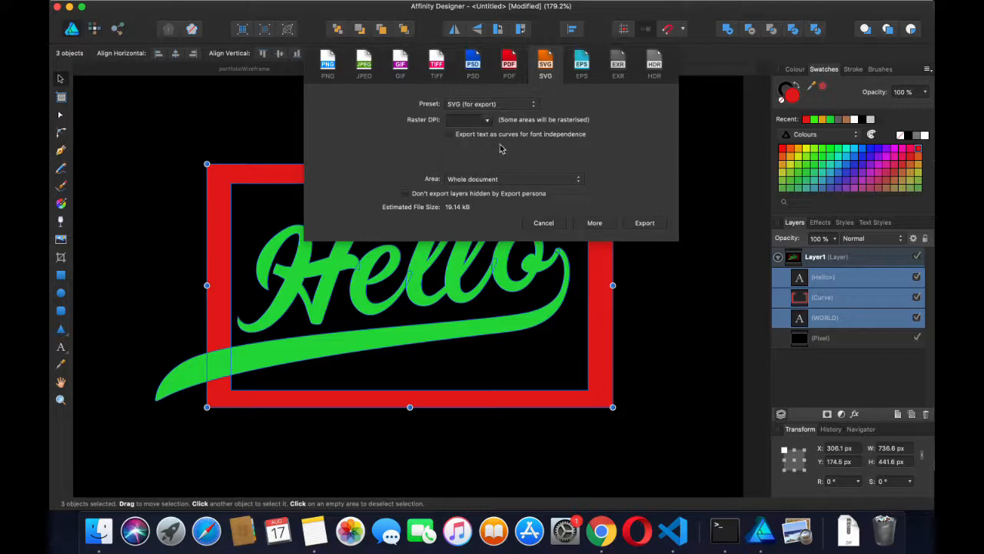
{"action": "left_click", "coordinate": [642, 223]}
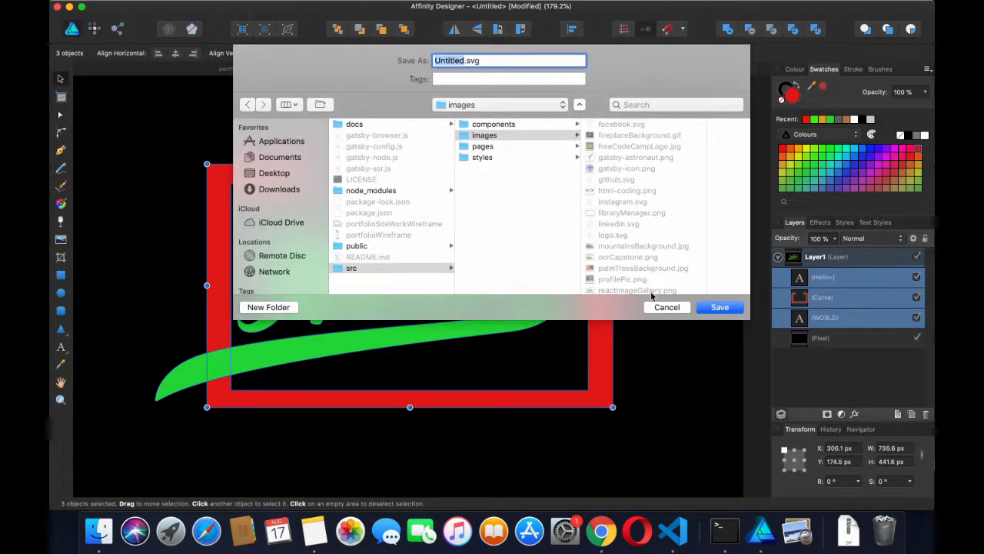
Save the SVG as IMG1.svg in images without replacing LOGO.svg, then deselect the logo
{"action": "type", "text": "LOGO"}
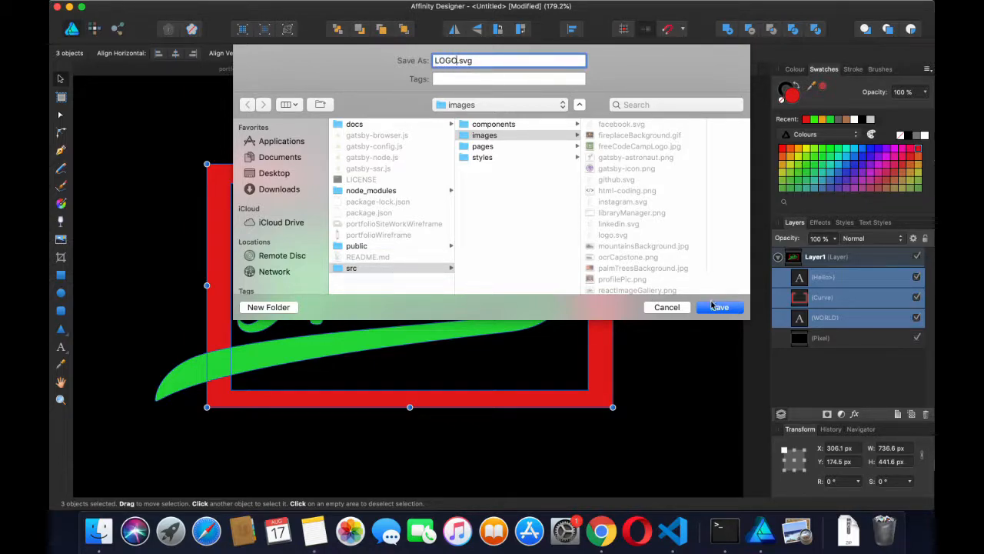
{"action": "left_click", "coordinate": [712, 305]}
{"action": "key", "text": "Escape"}
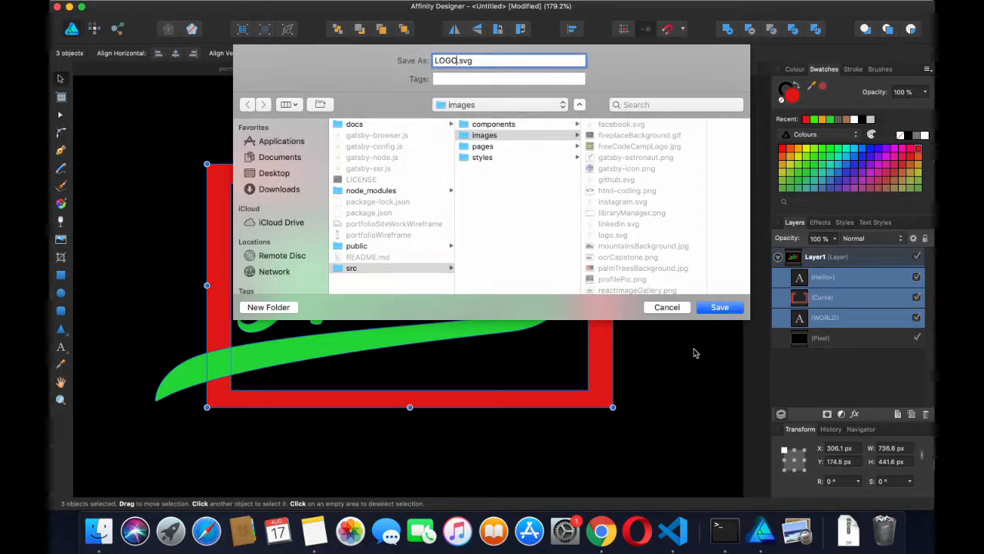
{"action": "key", "text": "BackSpace"}
{"action": "key", "text": "BackSpace"}
{"action": "key", "text": "BackSpace"}
{"action": "key", "text": "BackSpace"}
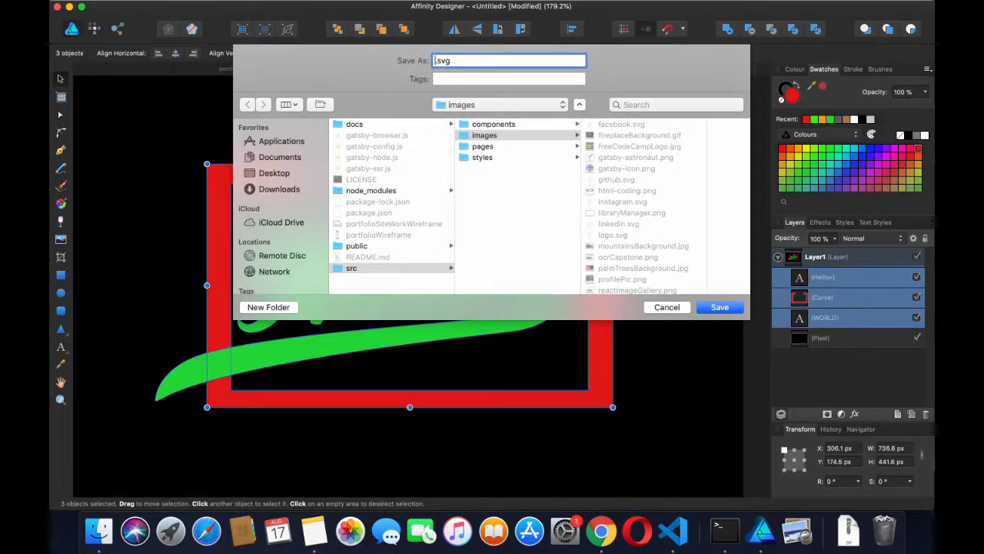
{"action": "type", "text": "IMG1"}
{"action": "key", "text": "Return"}
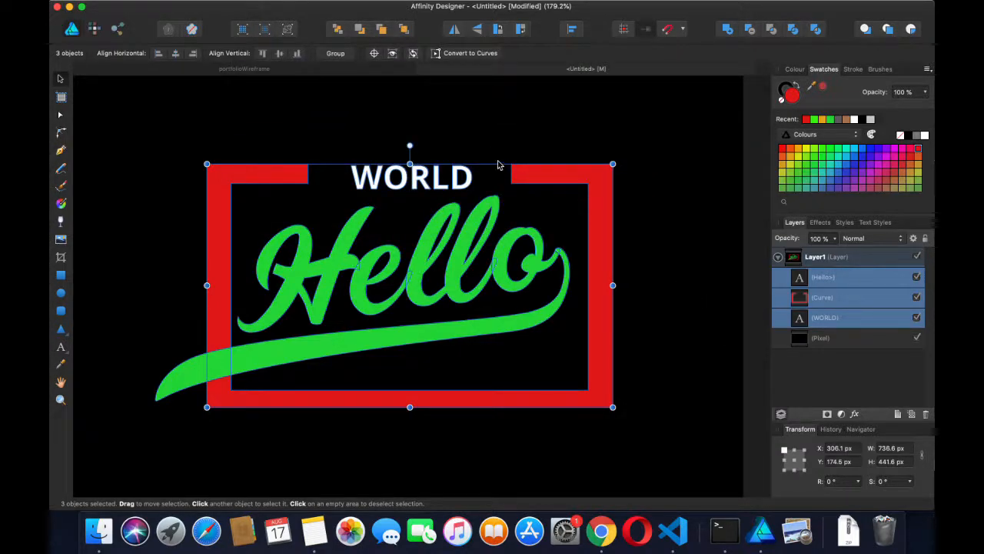
{"action": "left_click", "coordinate": [454, 120]}
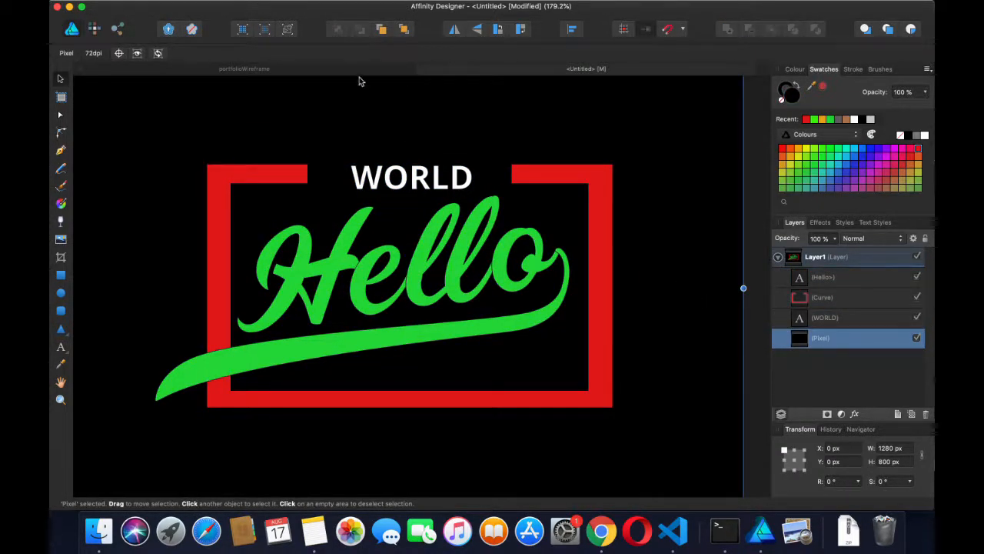